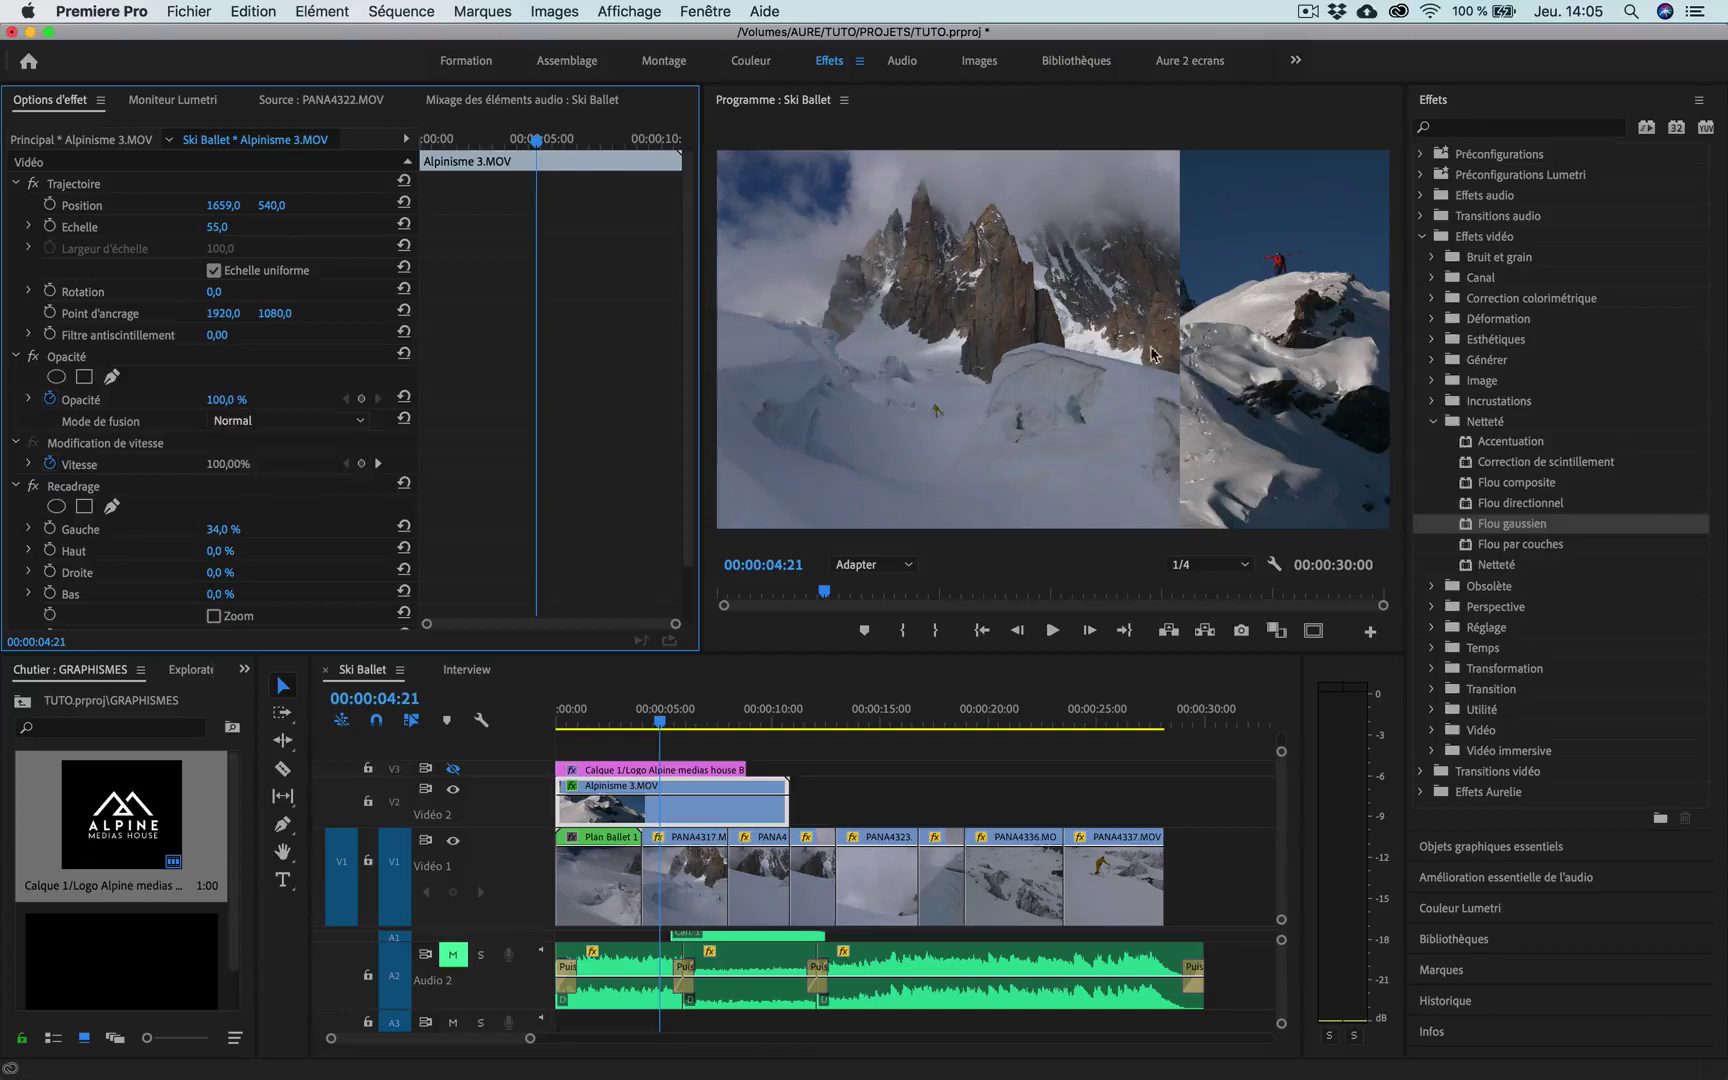
Hide the Video 2 track and review the Video 1 clips of the Ski Ballet sequence at several points up to PANA4337.MOV
left_click(453, 792)
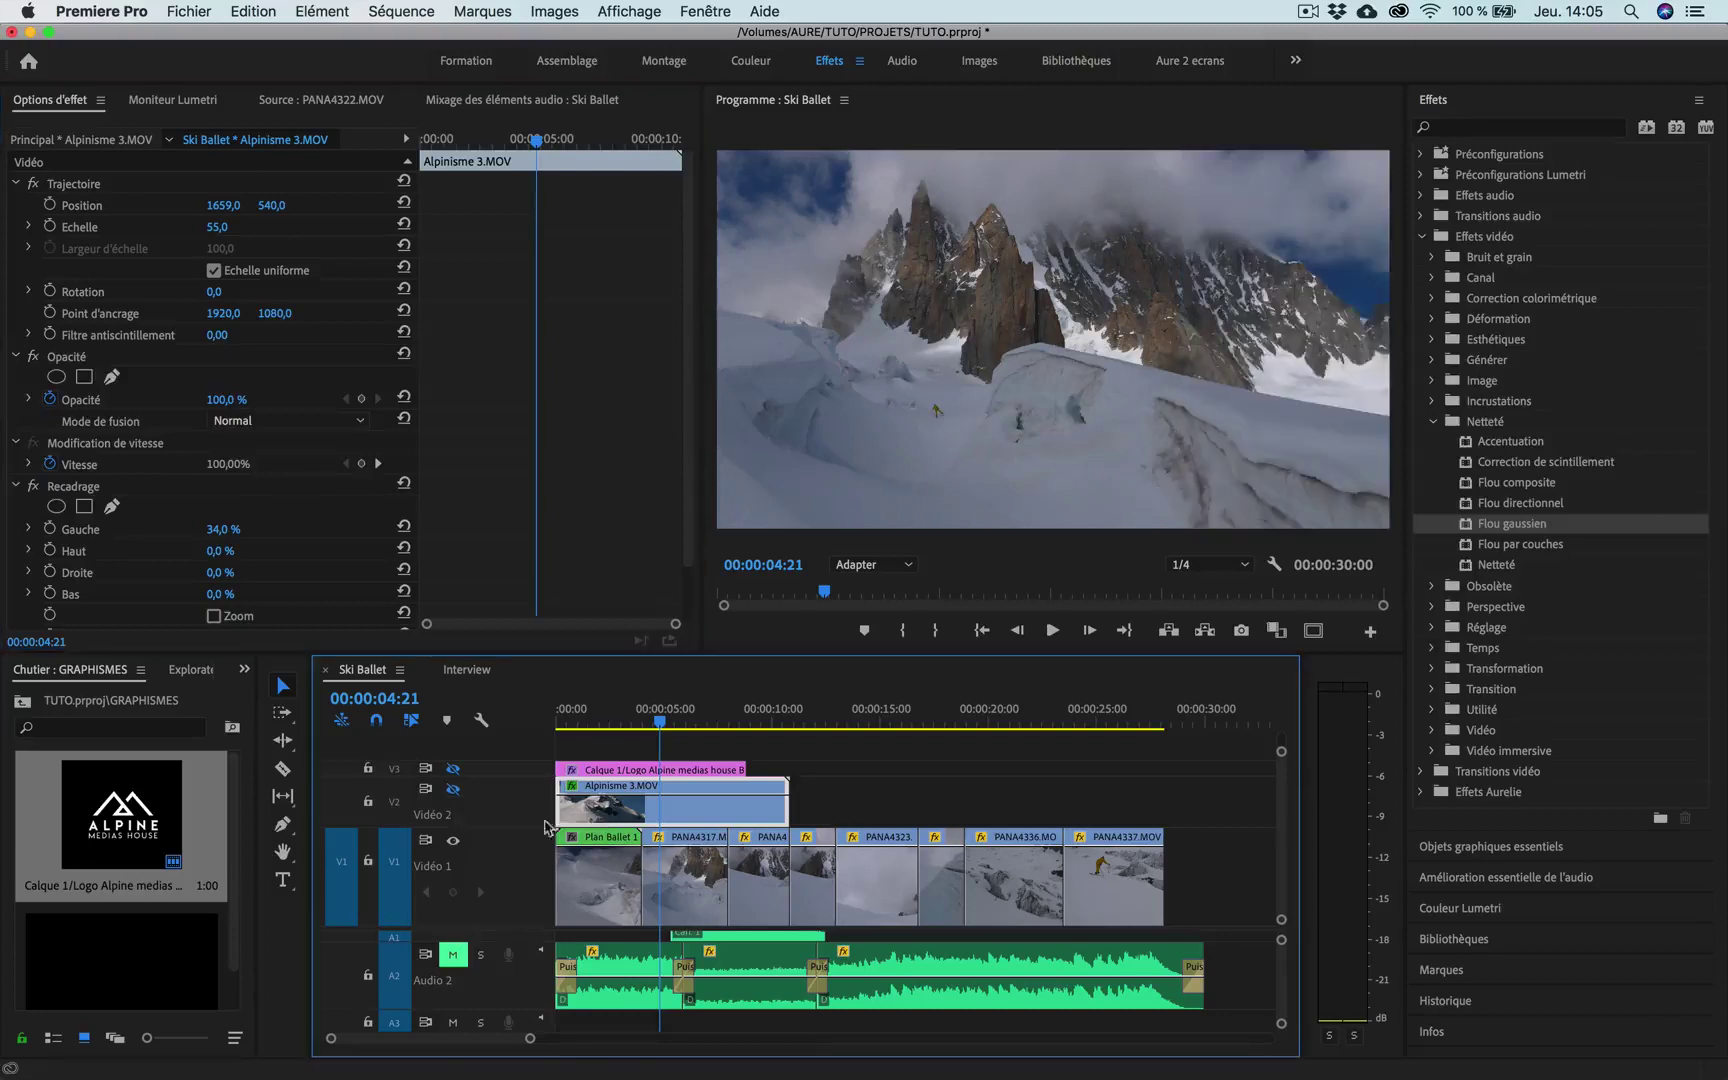
left_click(612, 721)
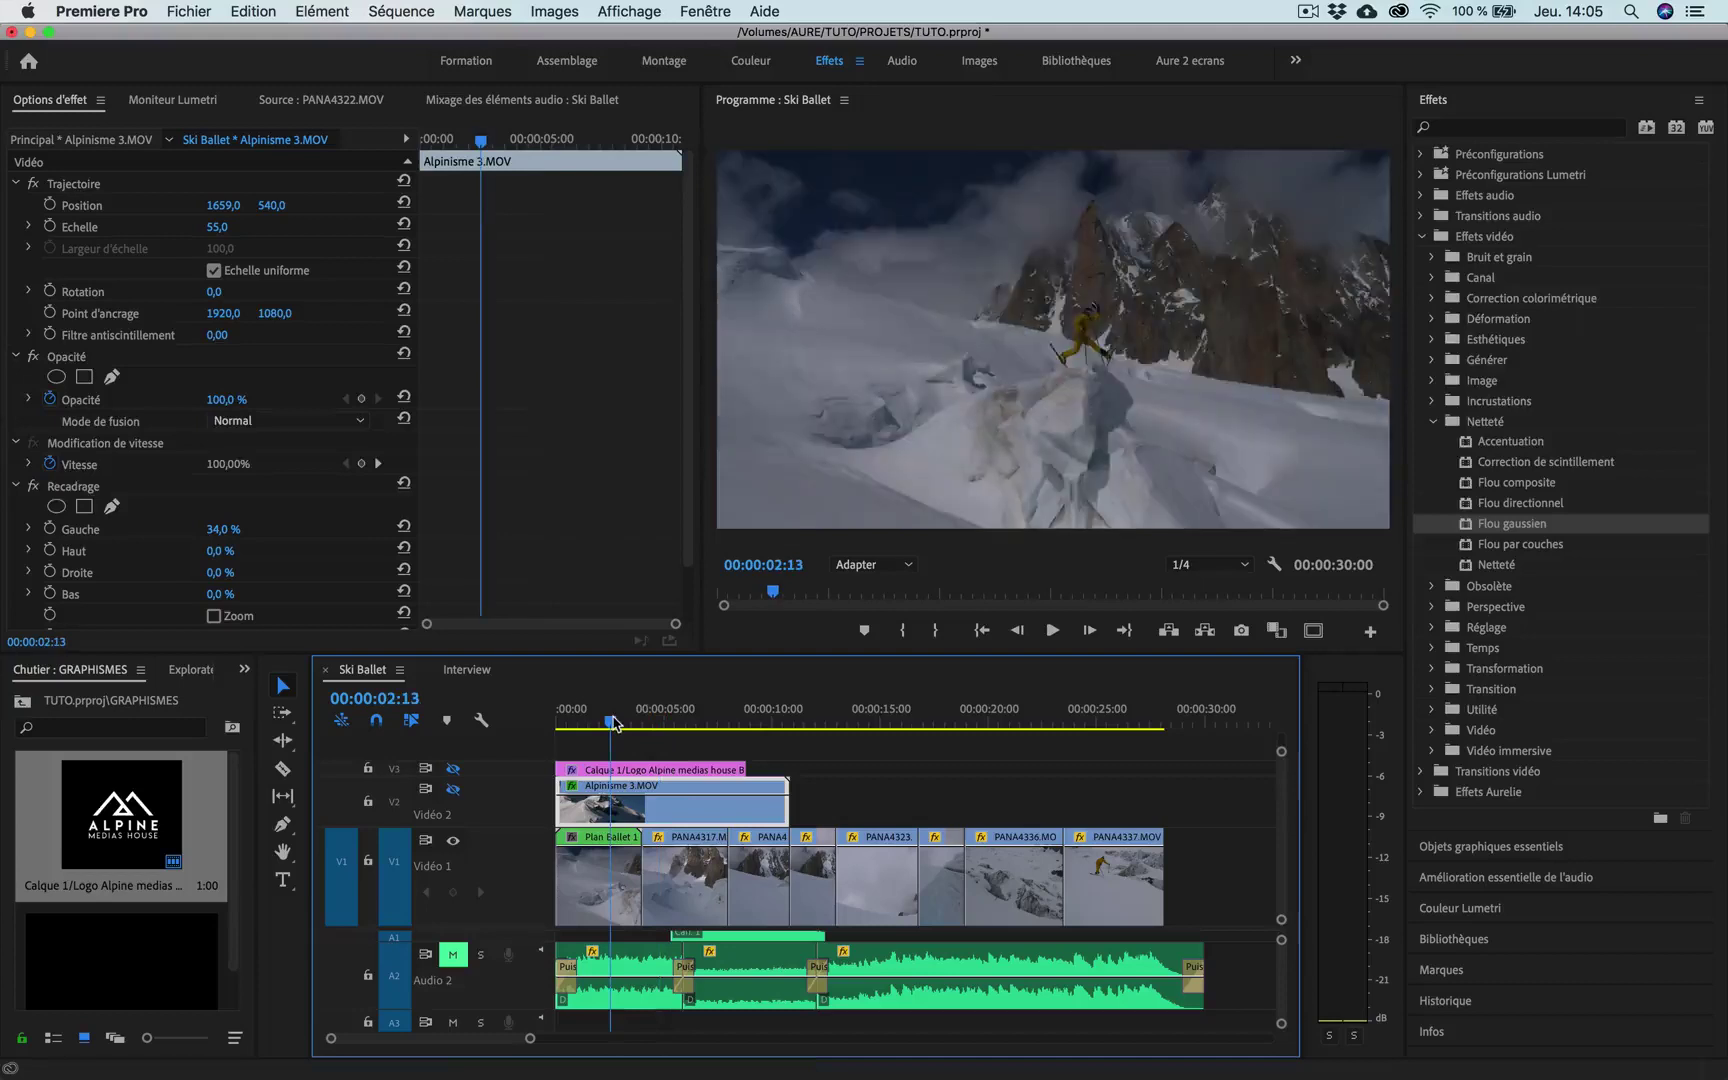
left_click(768, 721)
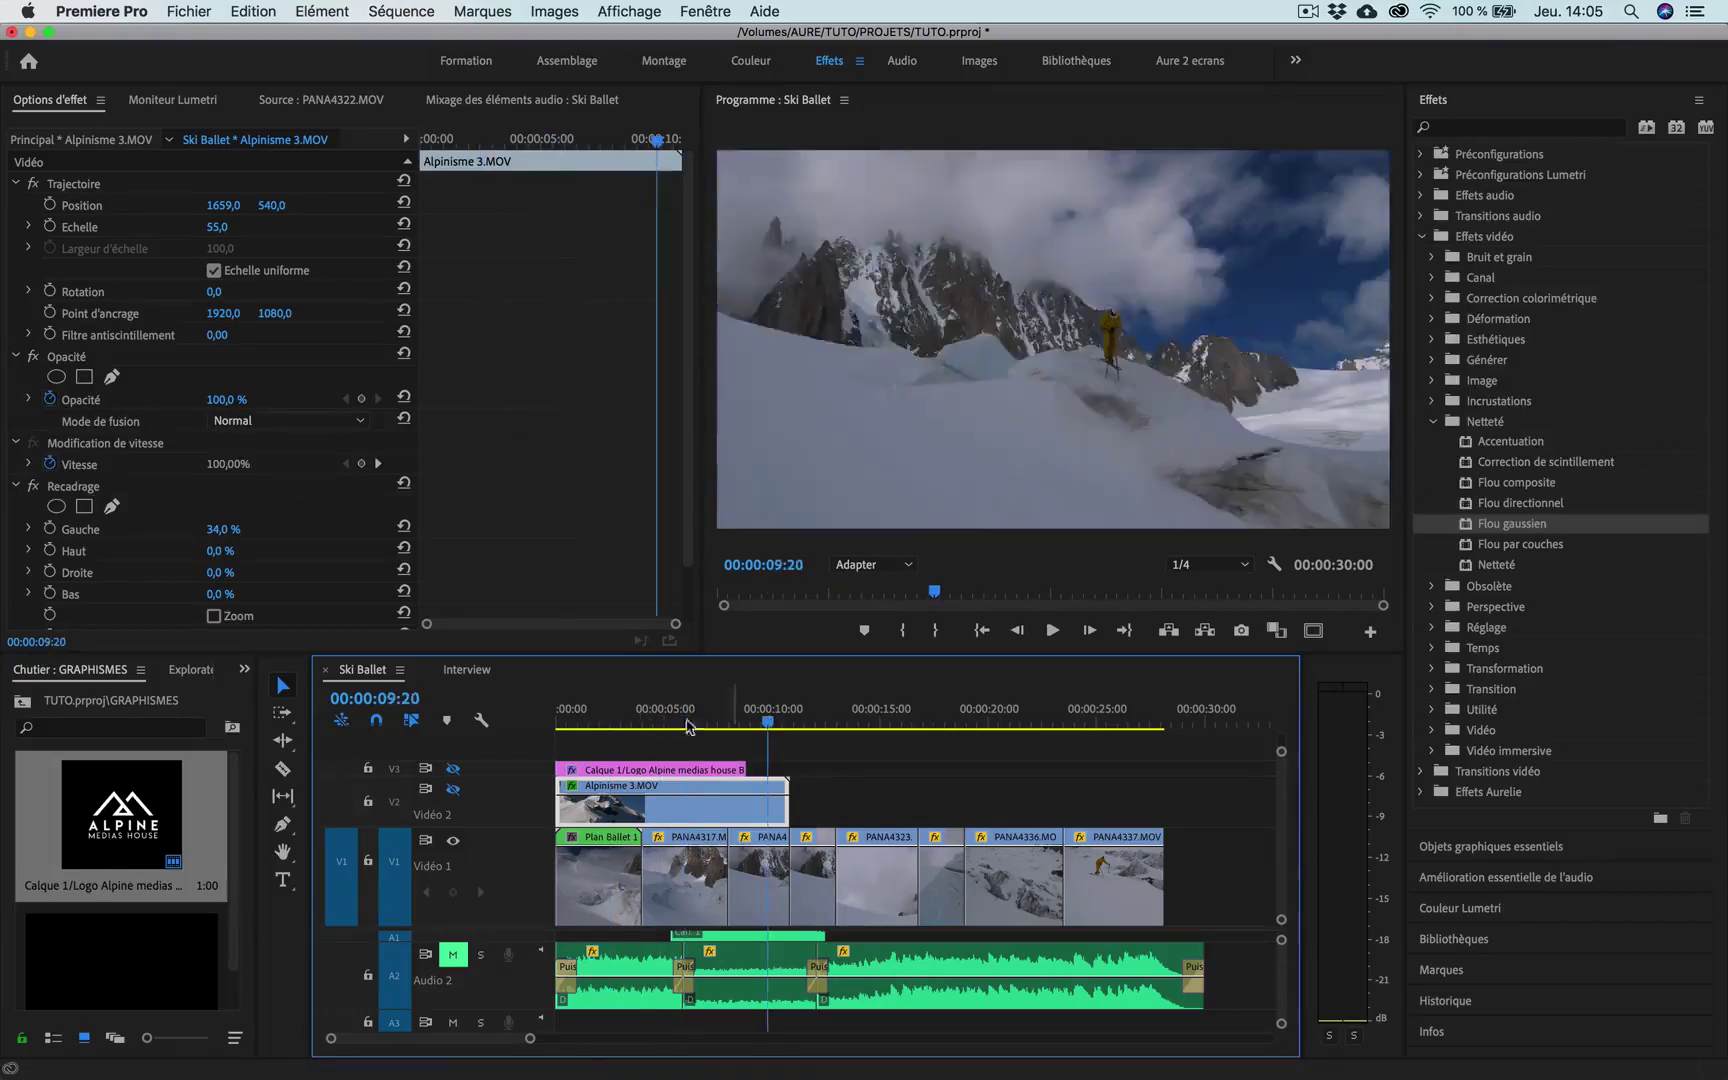
left_click(590, 721)
left_click_drag(590, 721, 823, 725)
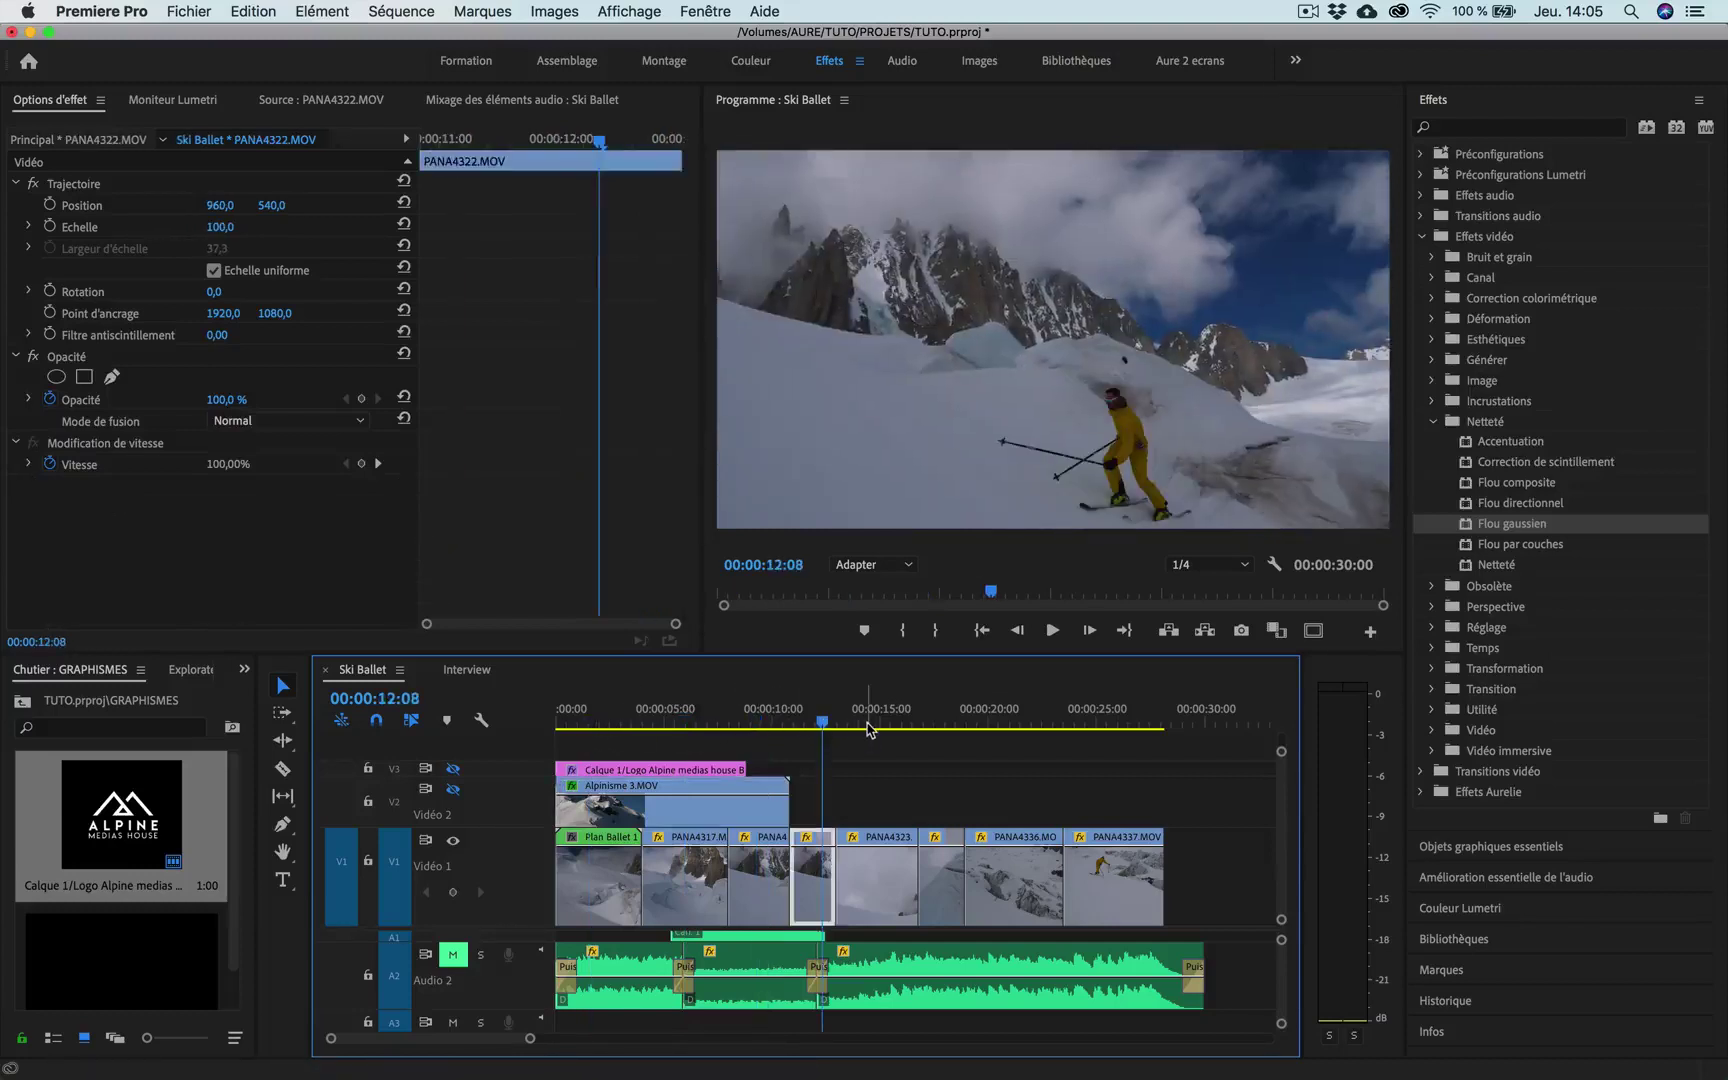
left_click(868, 730)
left_click(941, 728)
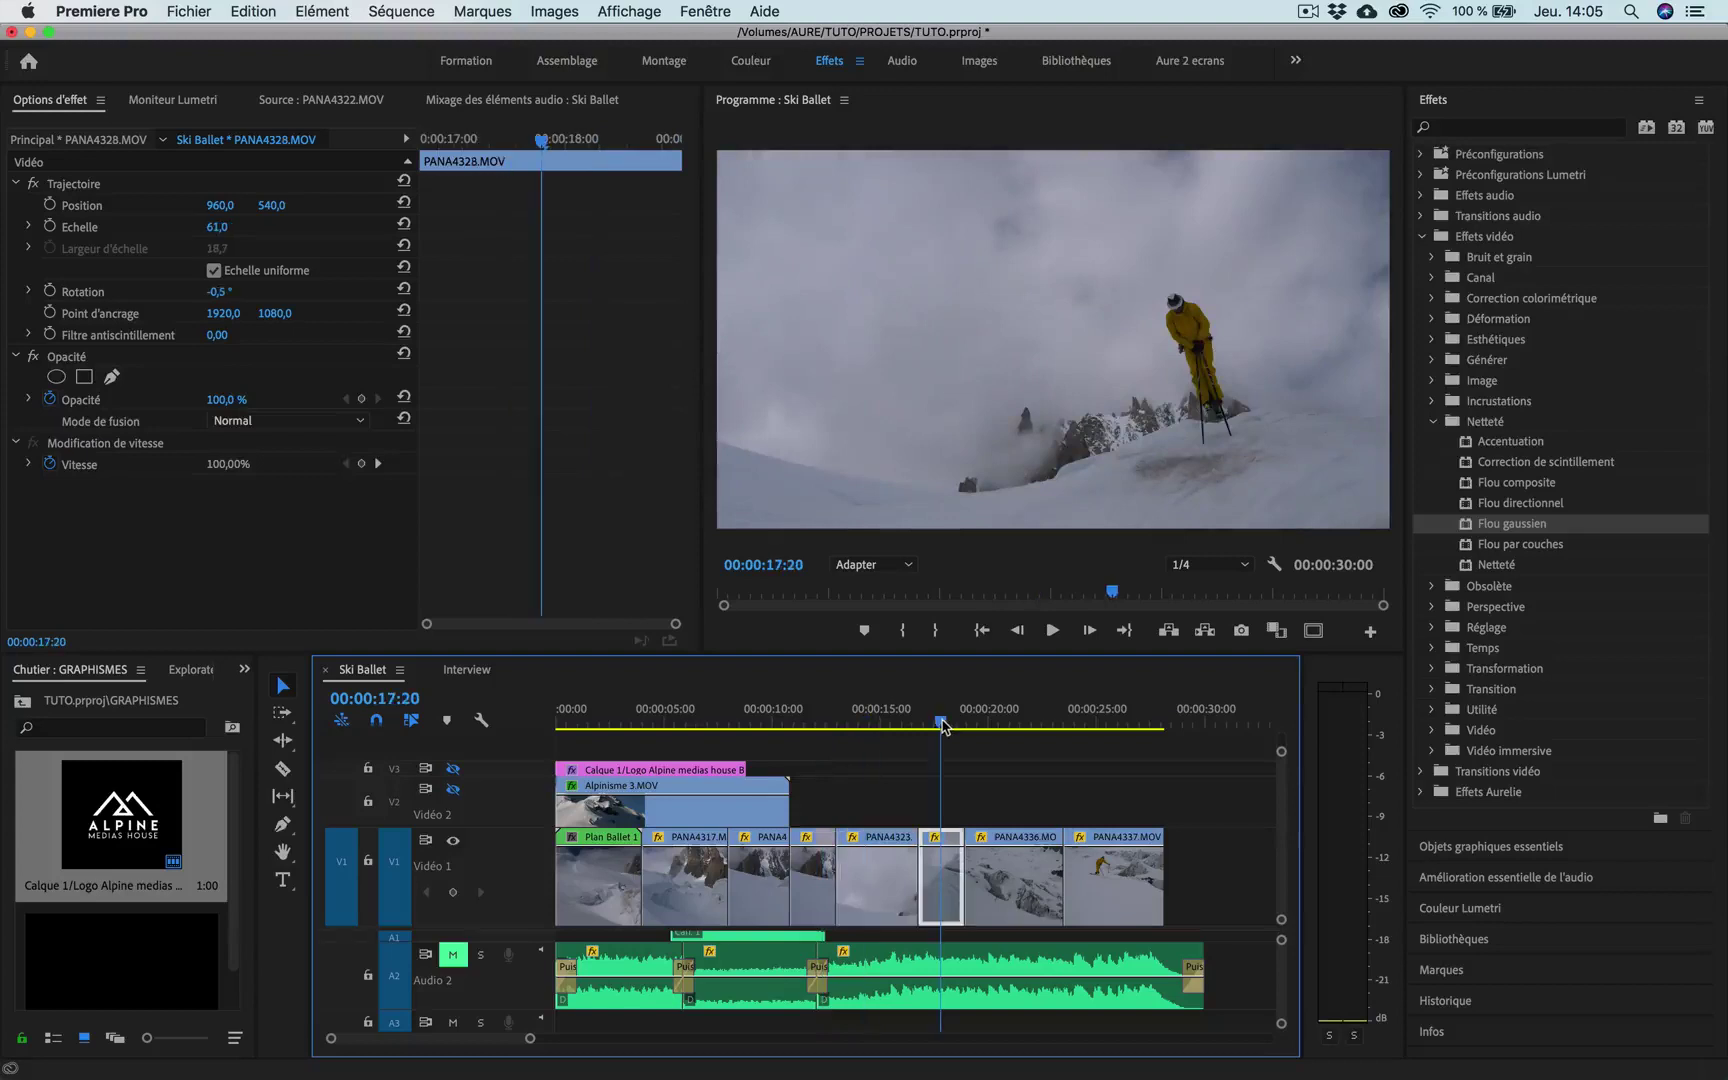
left_click(998, 730)
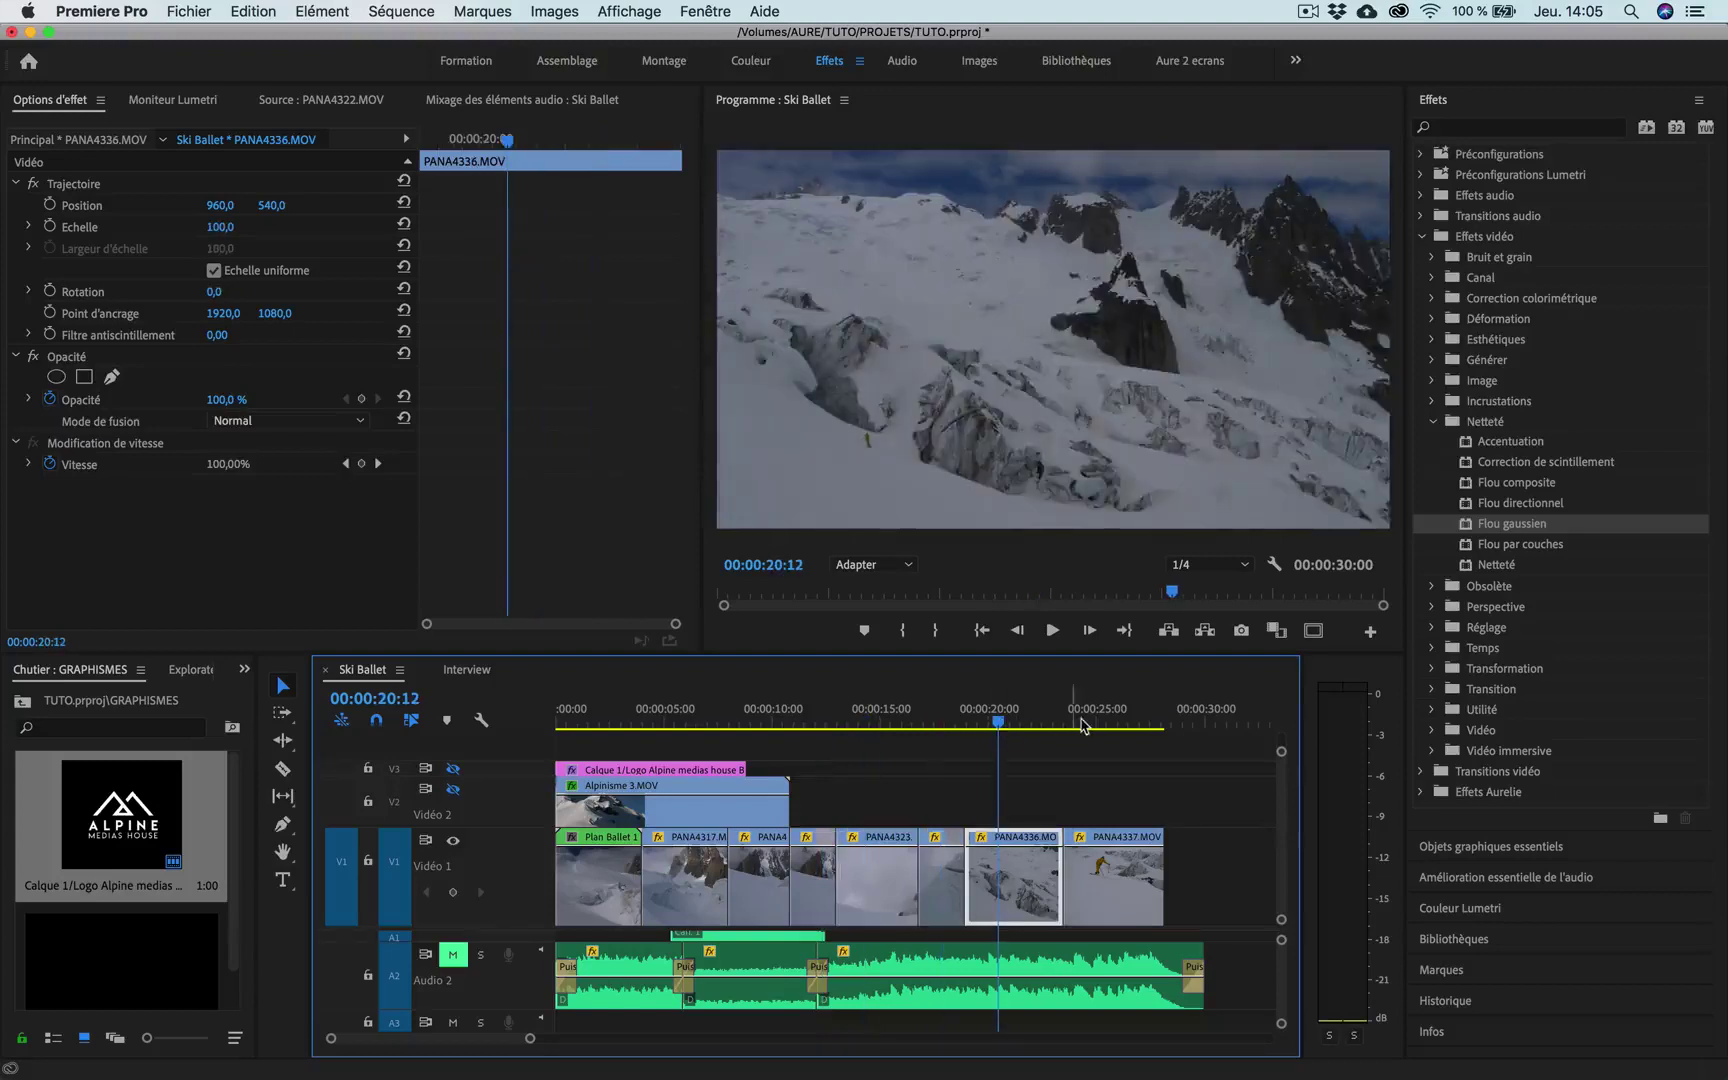
left_click(1091, 724)
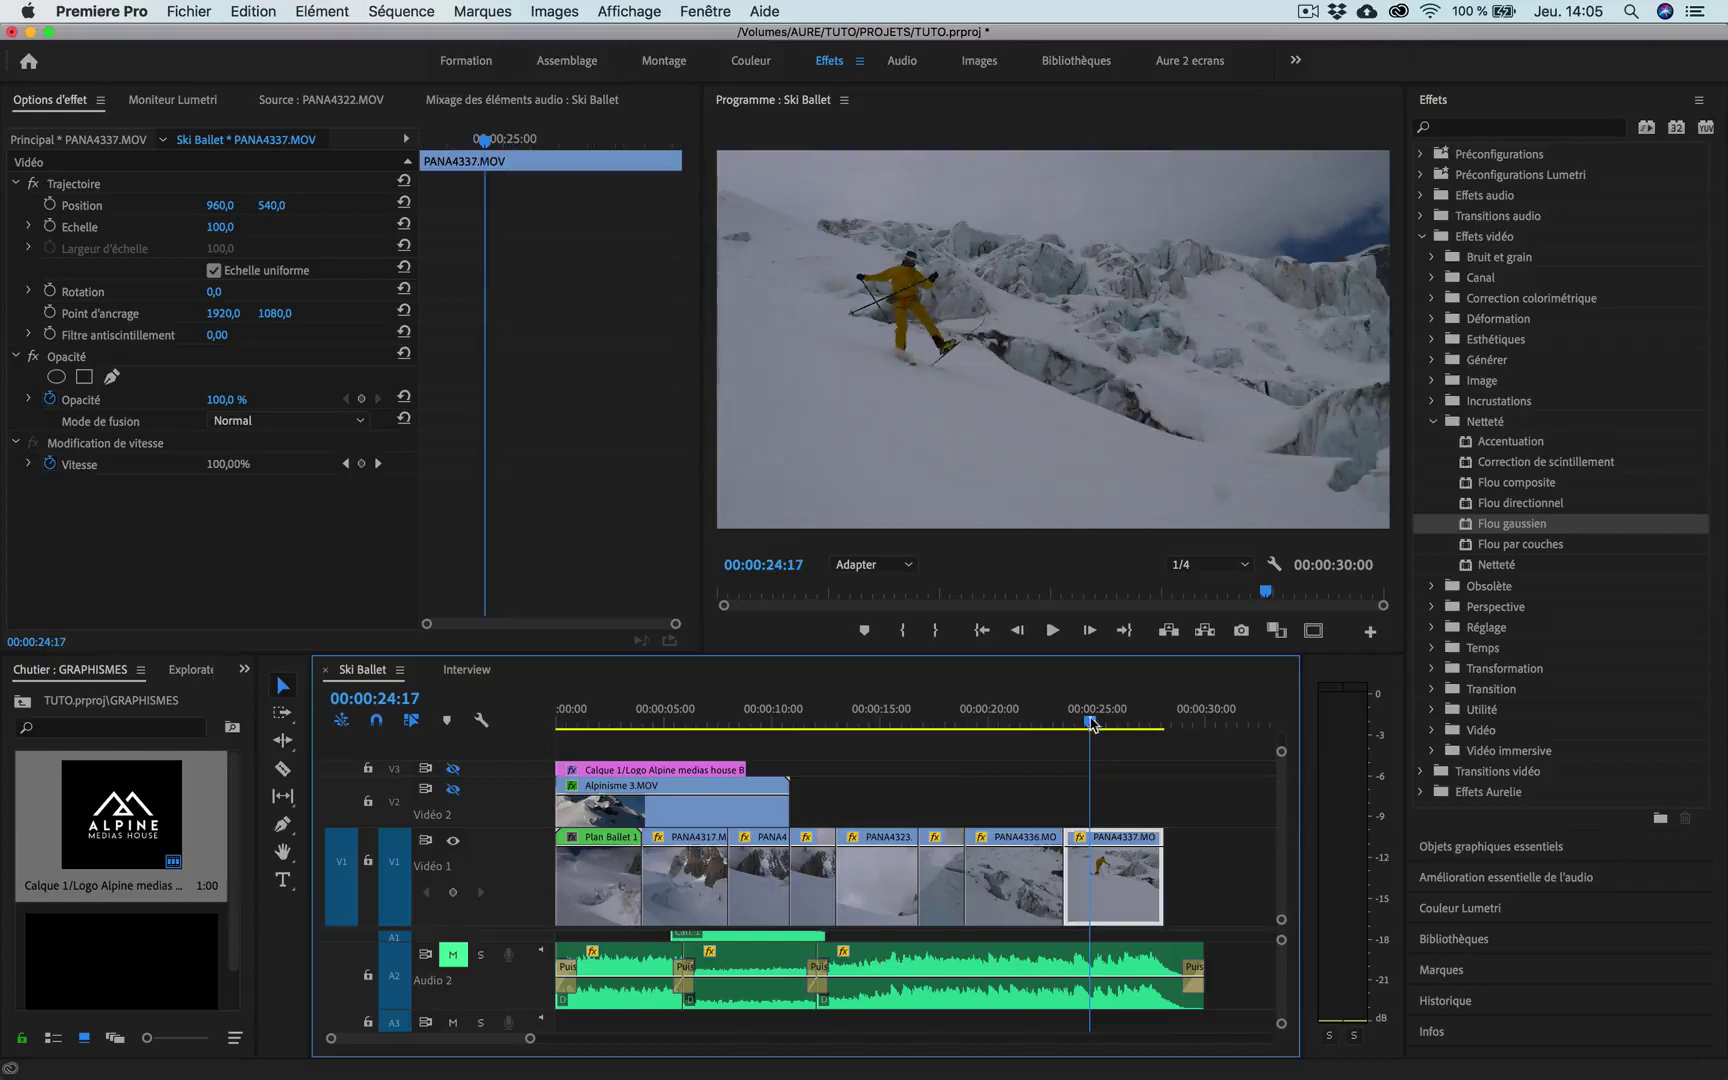
Place the playhead at 00:00:01:20 on Plan Ballet 1 and open its basic correction settings in the Couleur workspace
left_click(595, 724)
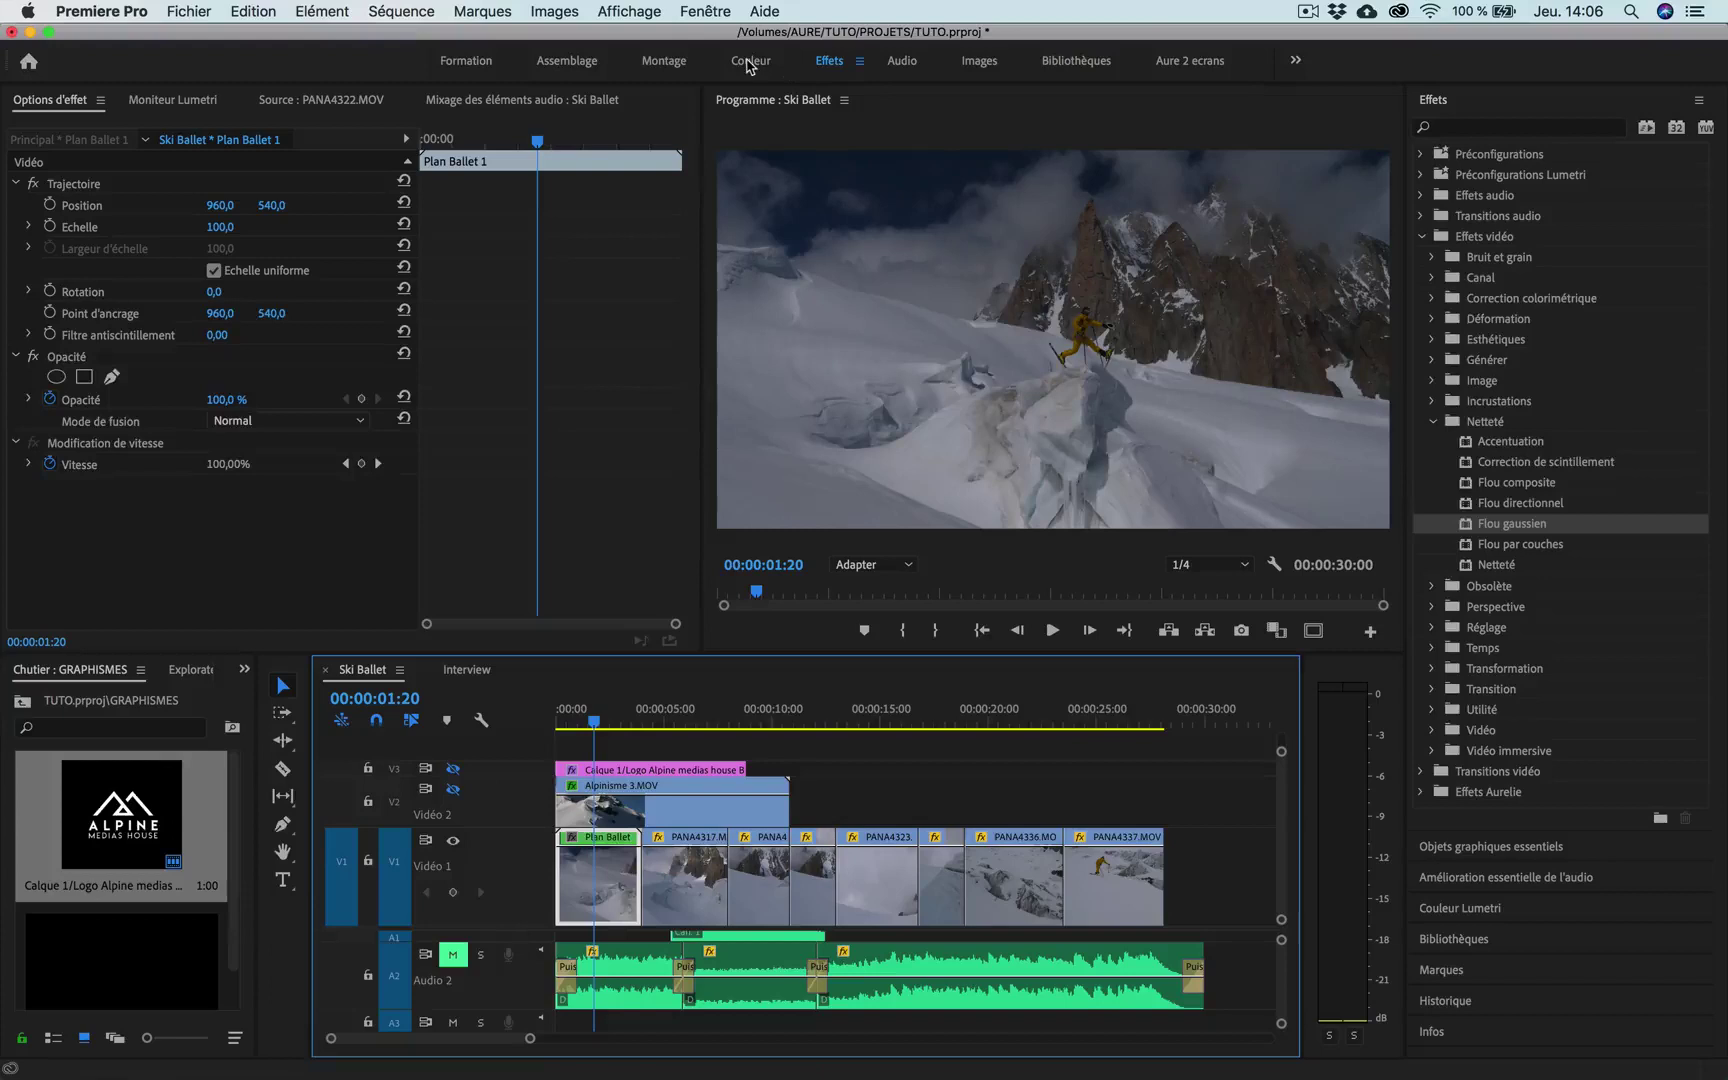
left_click(750, 64)
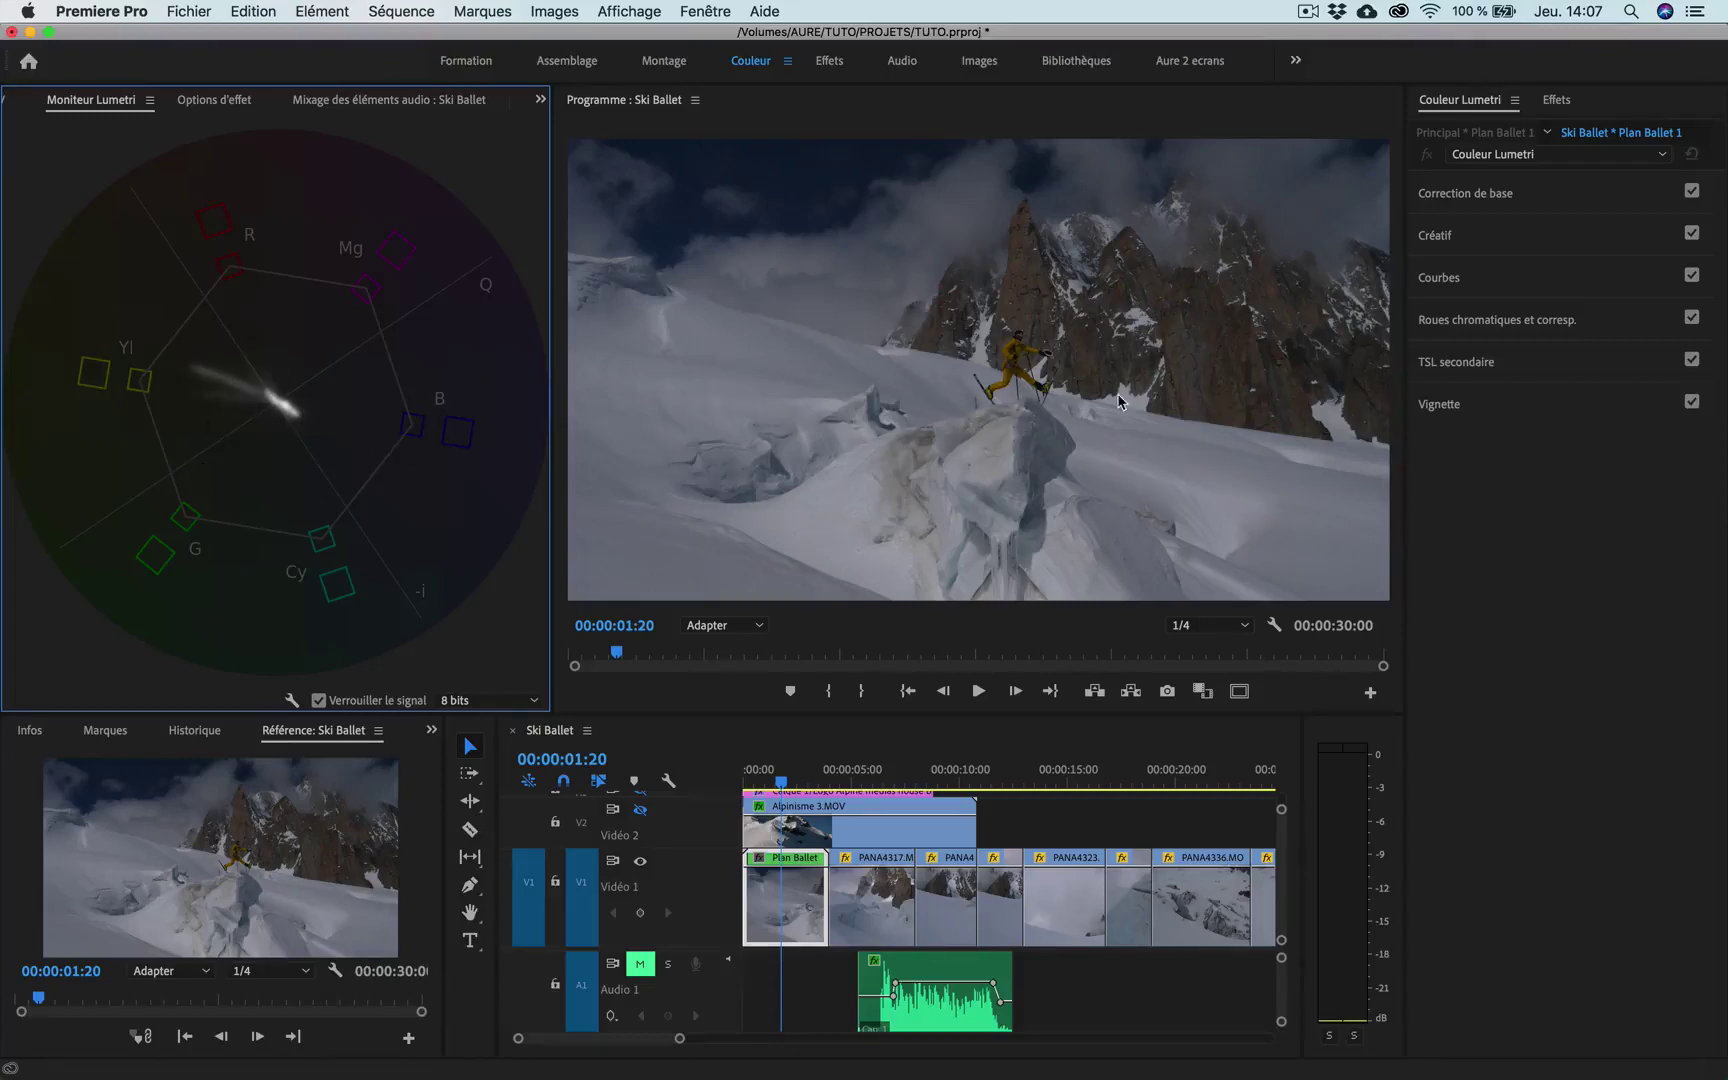
left_click(1553, 204)
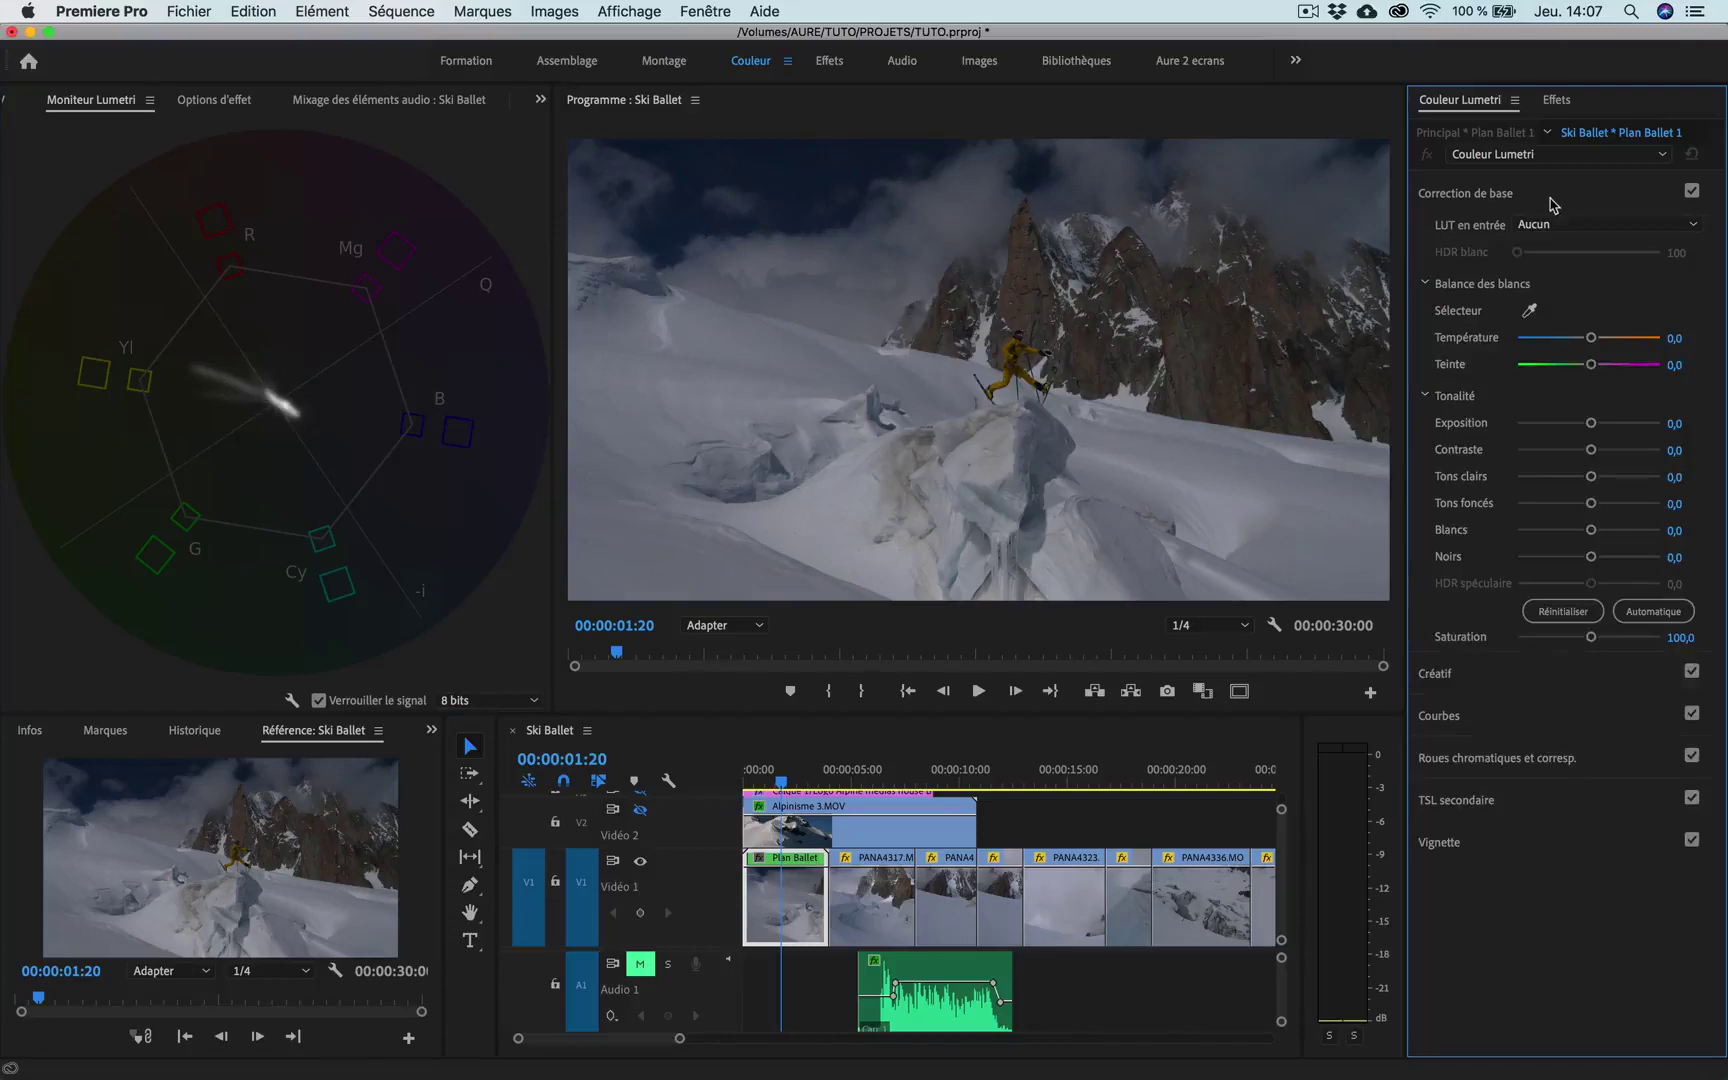
mouse_move(1591, 338)
left_mouse_down()
mouse_move(1496, 360)
mouse_move(1585, 346)
mouse_move(1500, 352)
mouse_move(1528, 340)
mouse_move(1705, 335)
mouse_move(1591, 351)
left_mouse_up()
key("super+z")
Add the histogram, the RGB parade and the luminance waveform to the Lumetri scopes alongside the YUV vectorscope
left_click(291, 702)
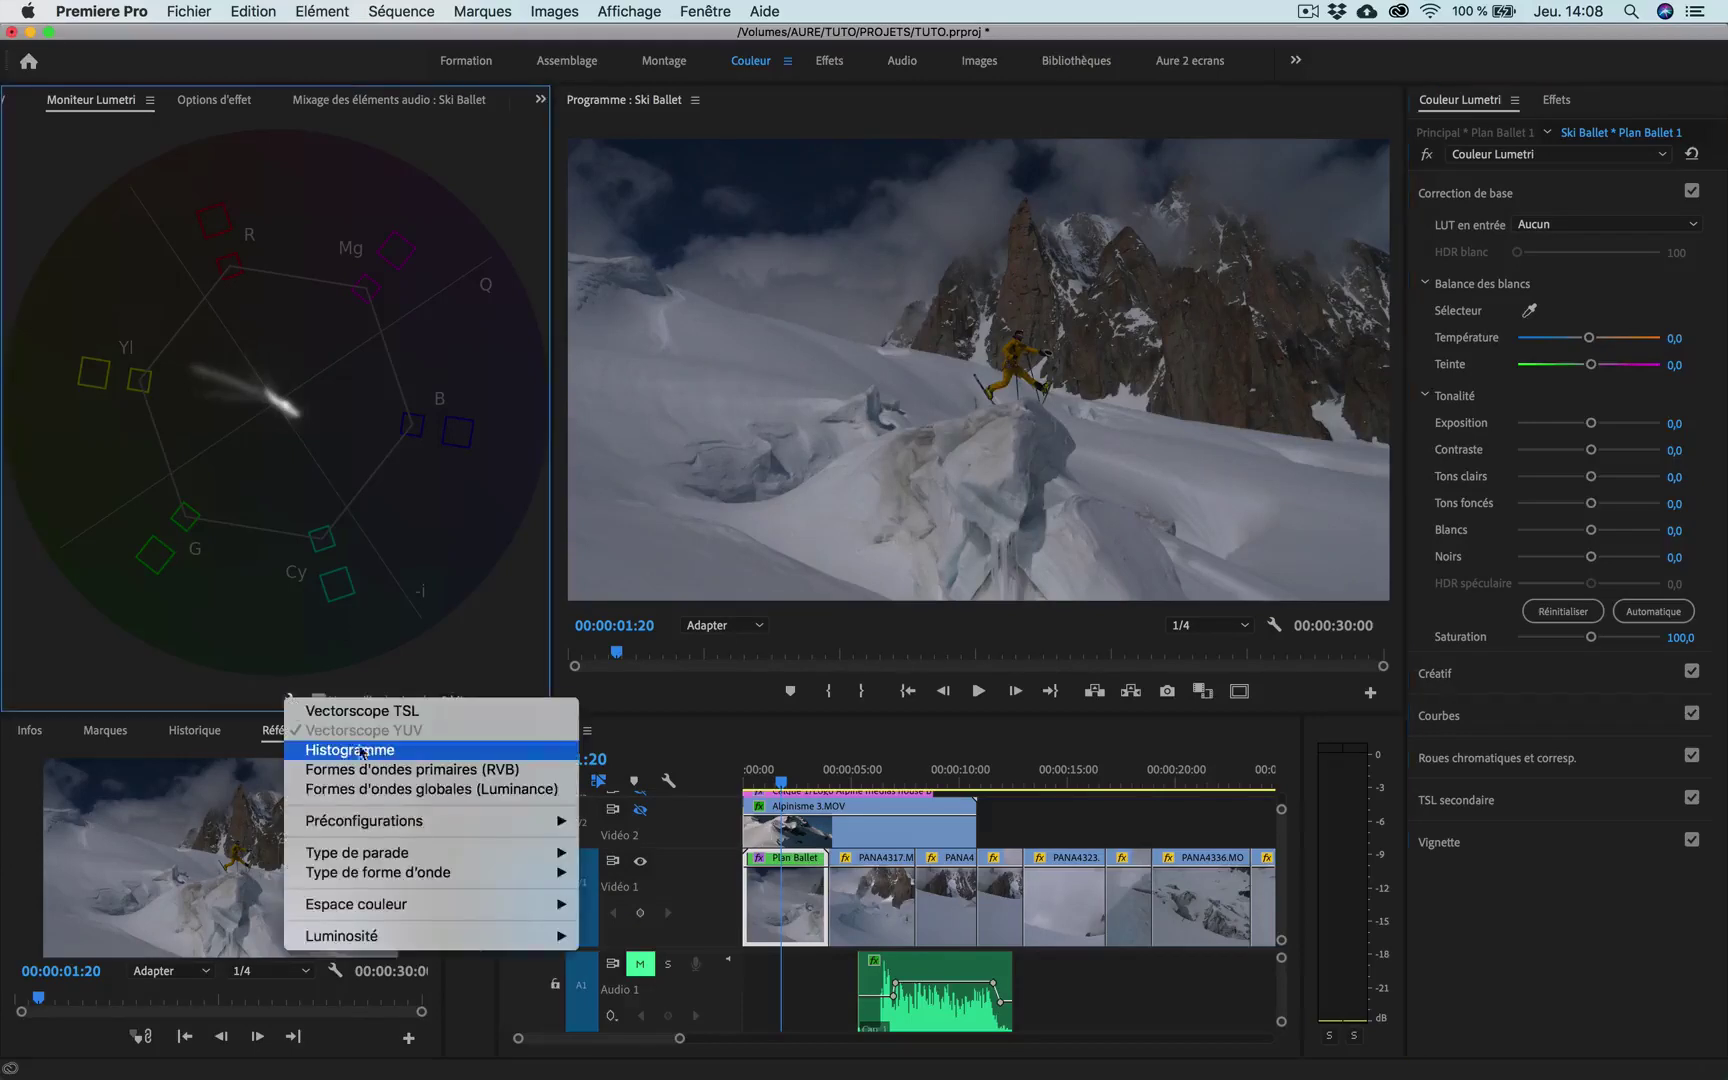
left_click(367, 751)
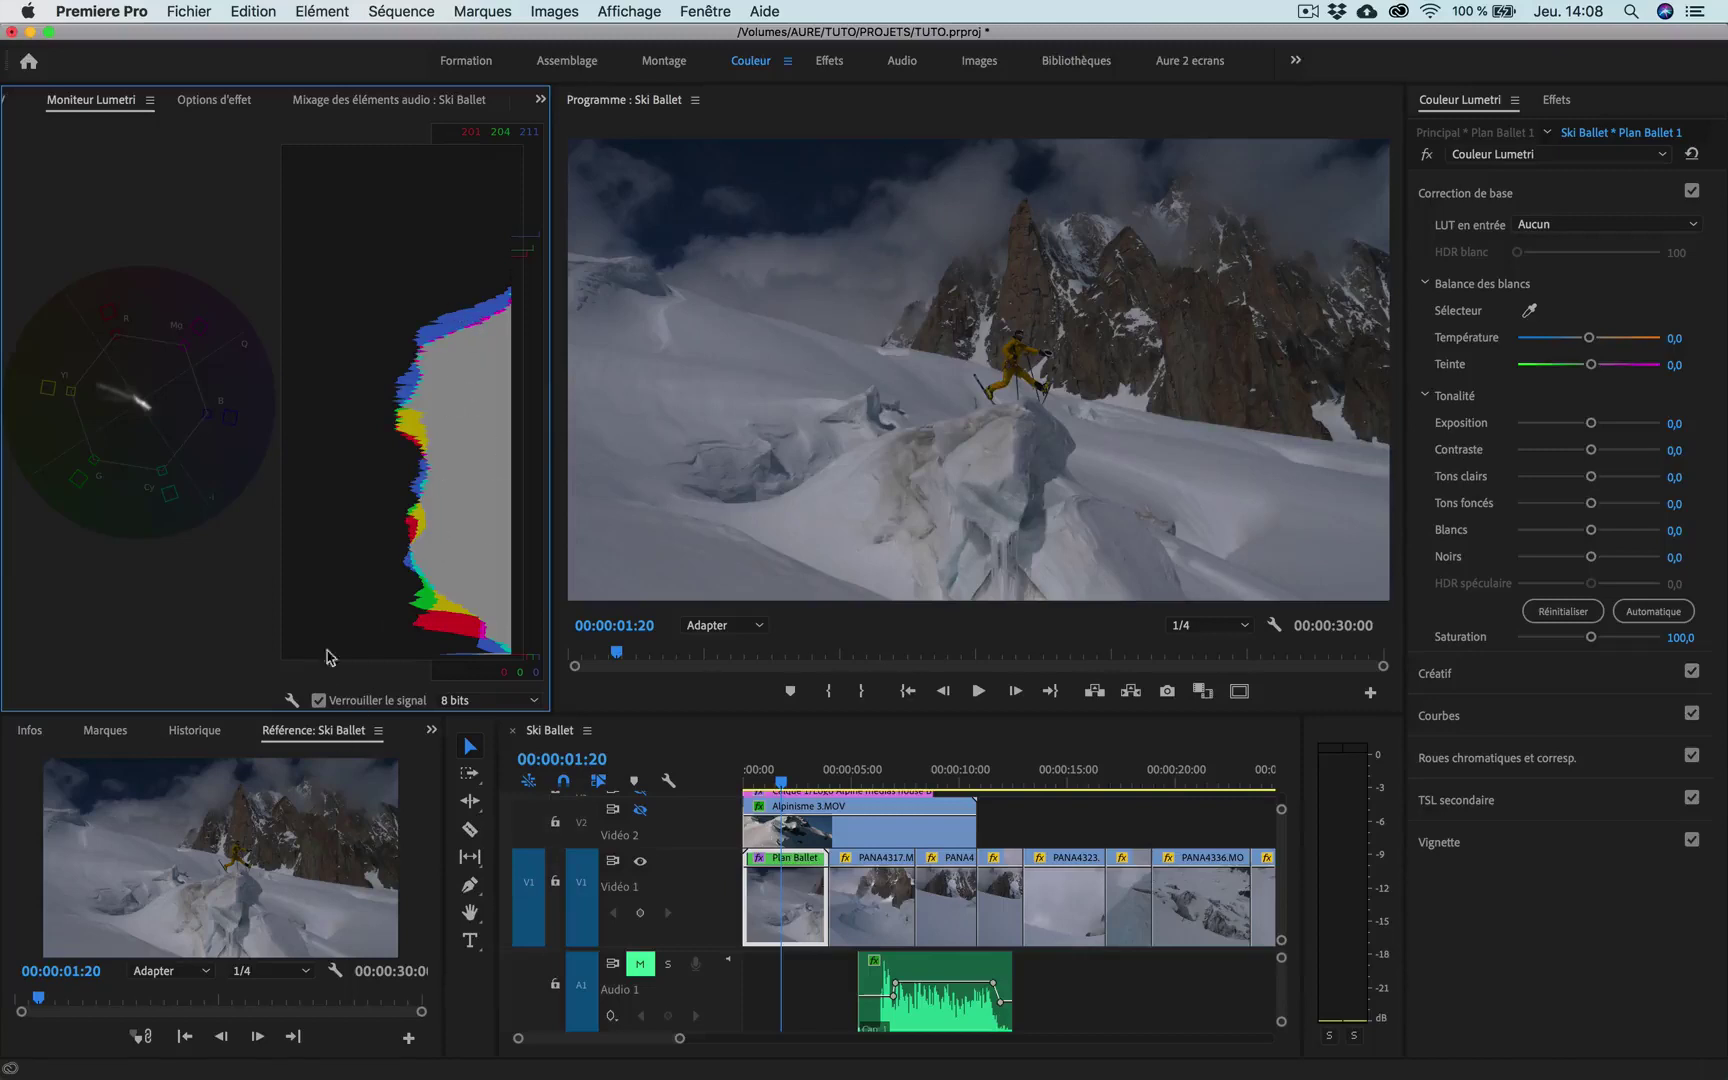
left_click(291, 699)
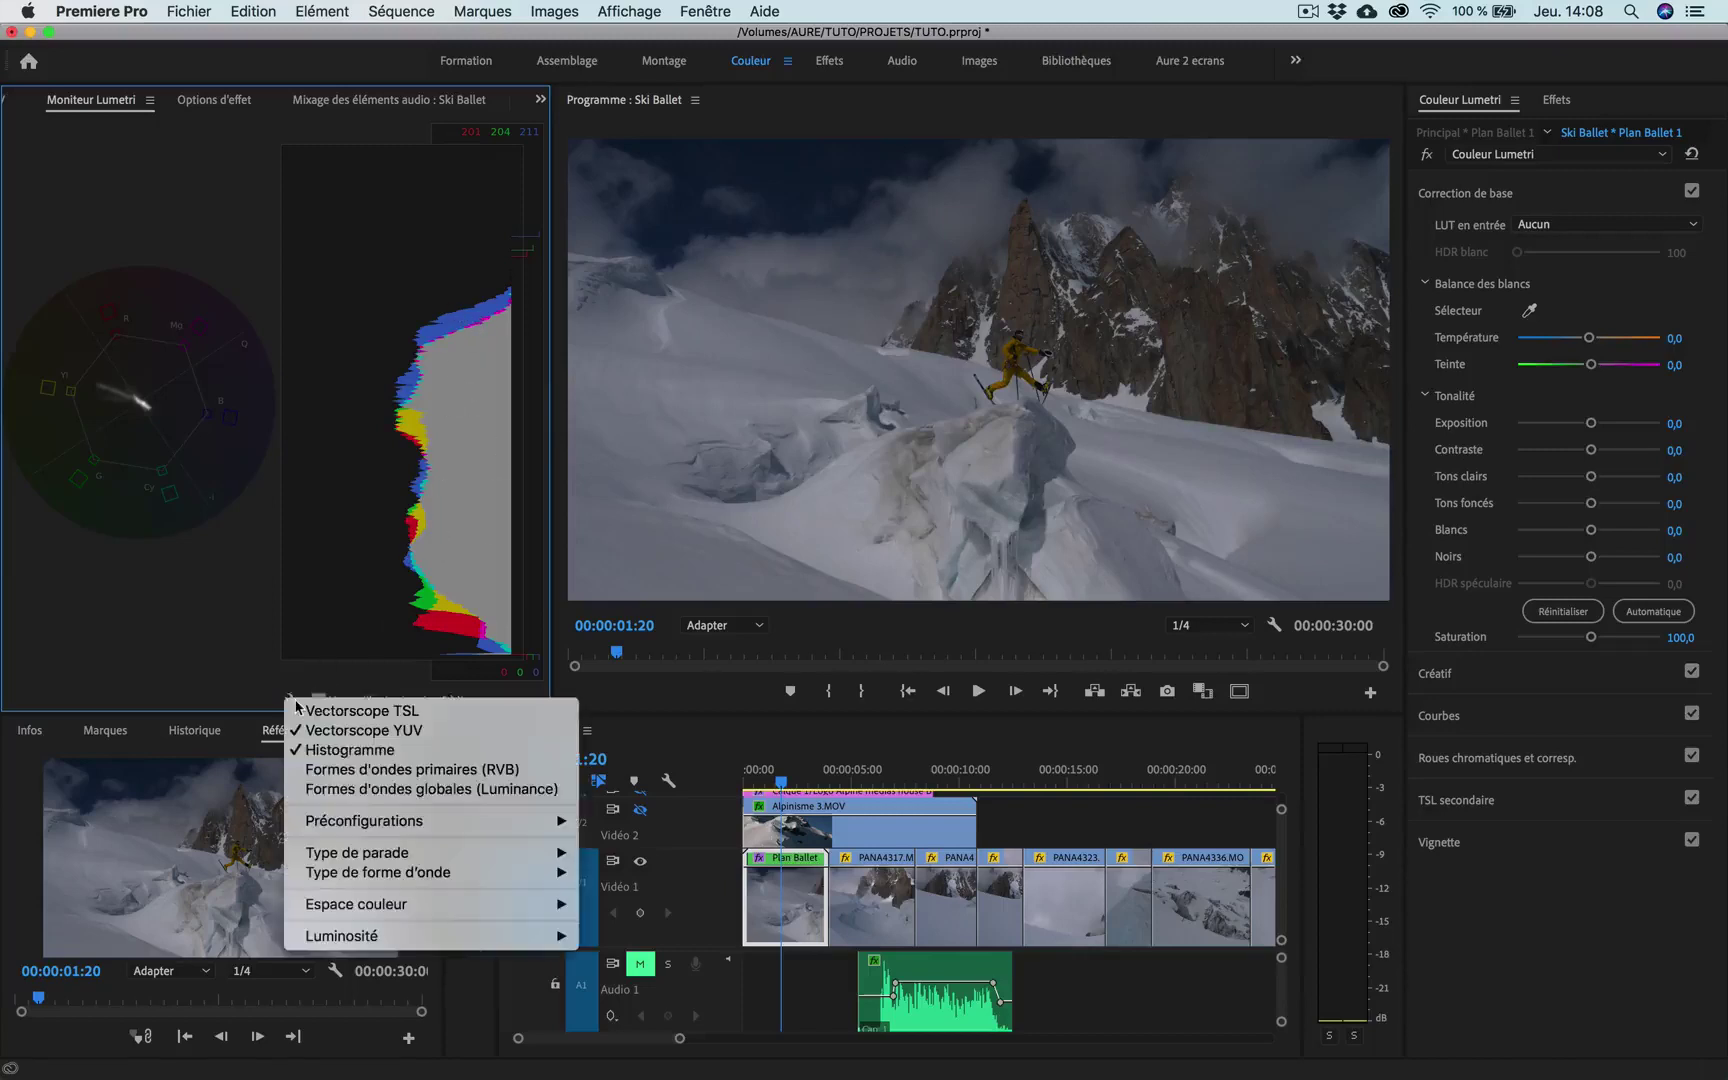
left_click(364, 771)
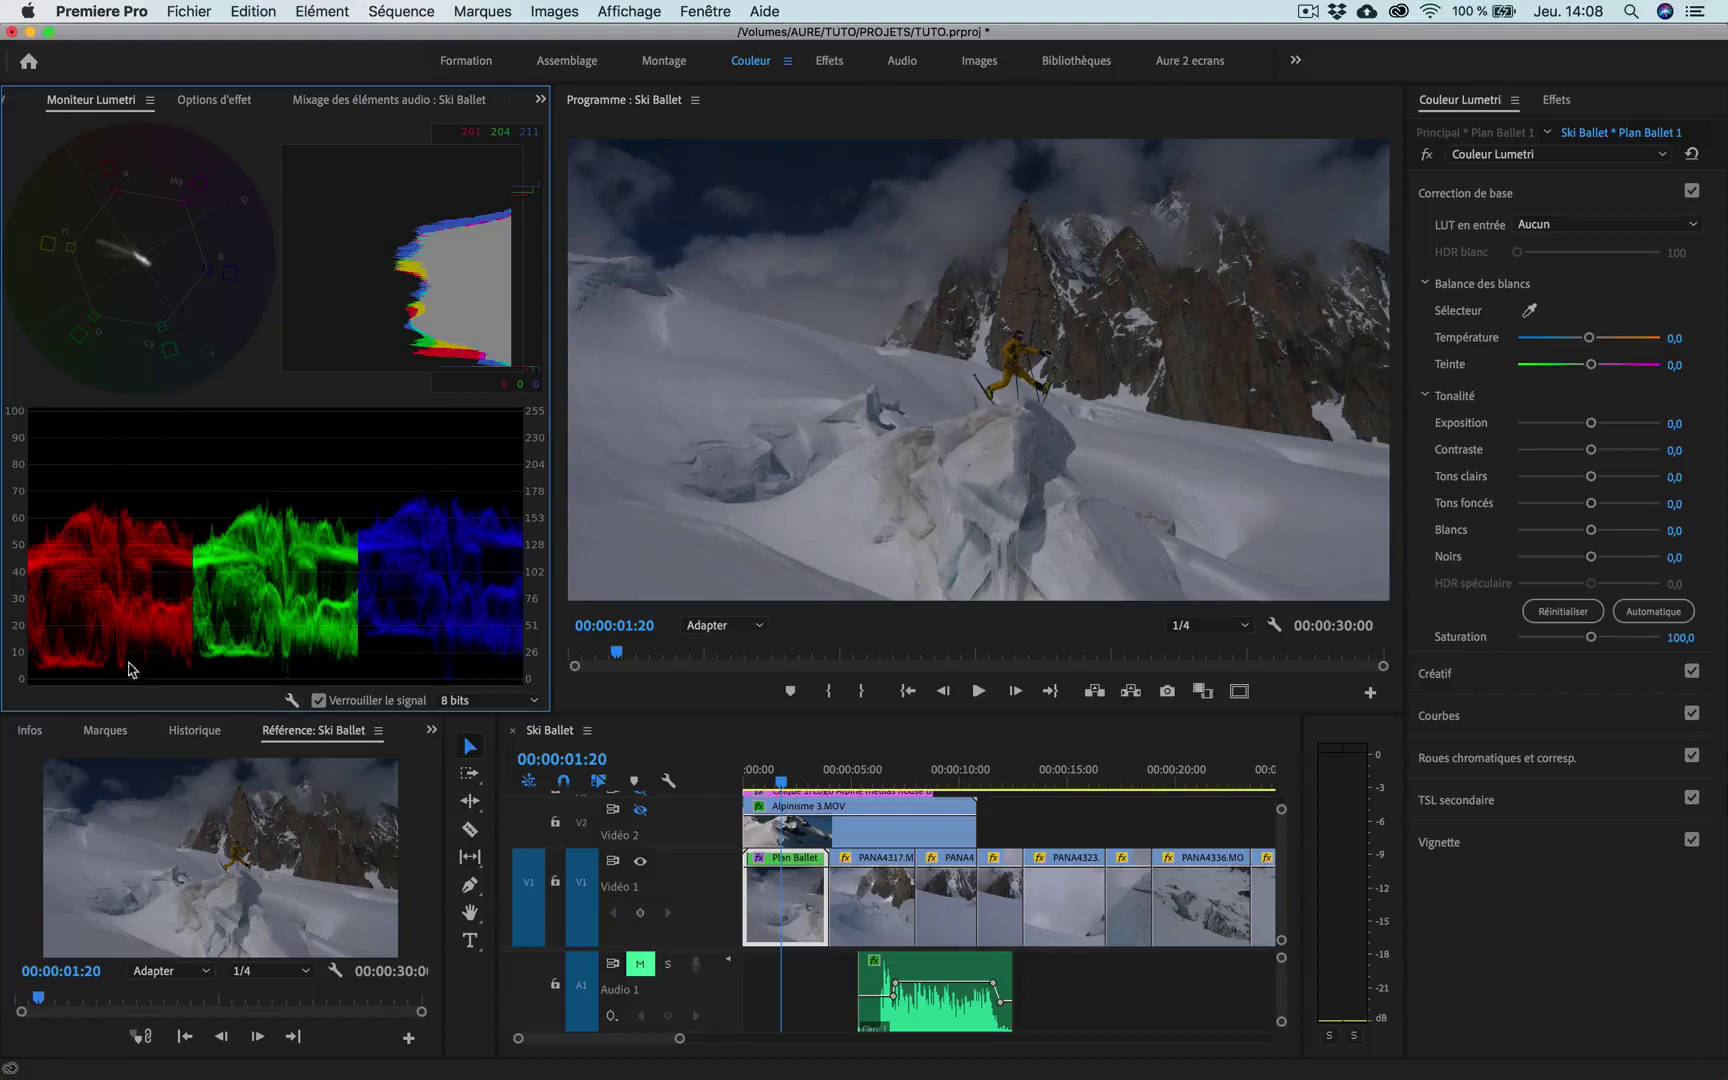
left_click(292, 700)
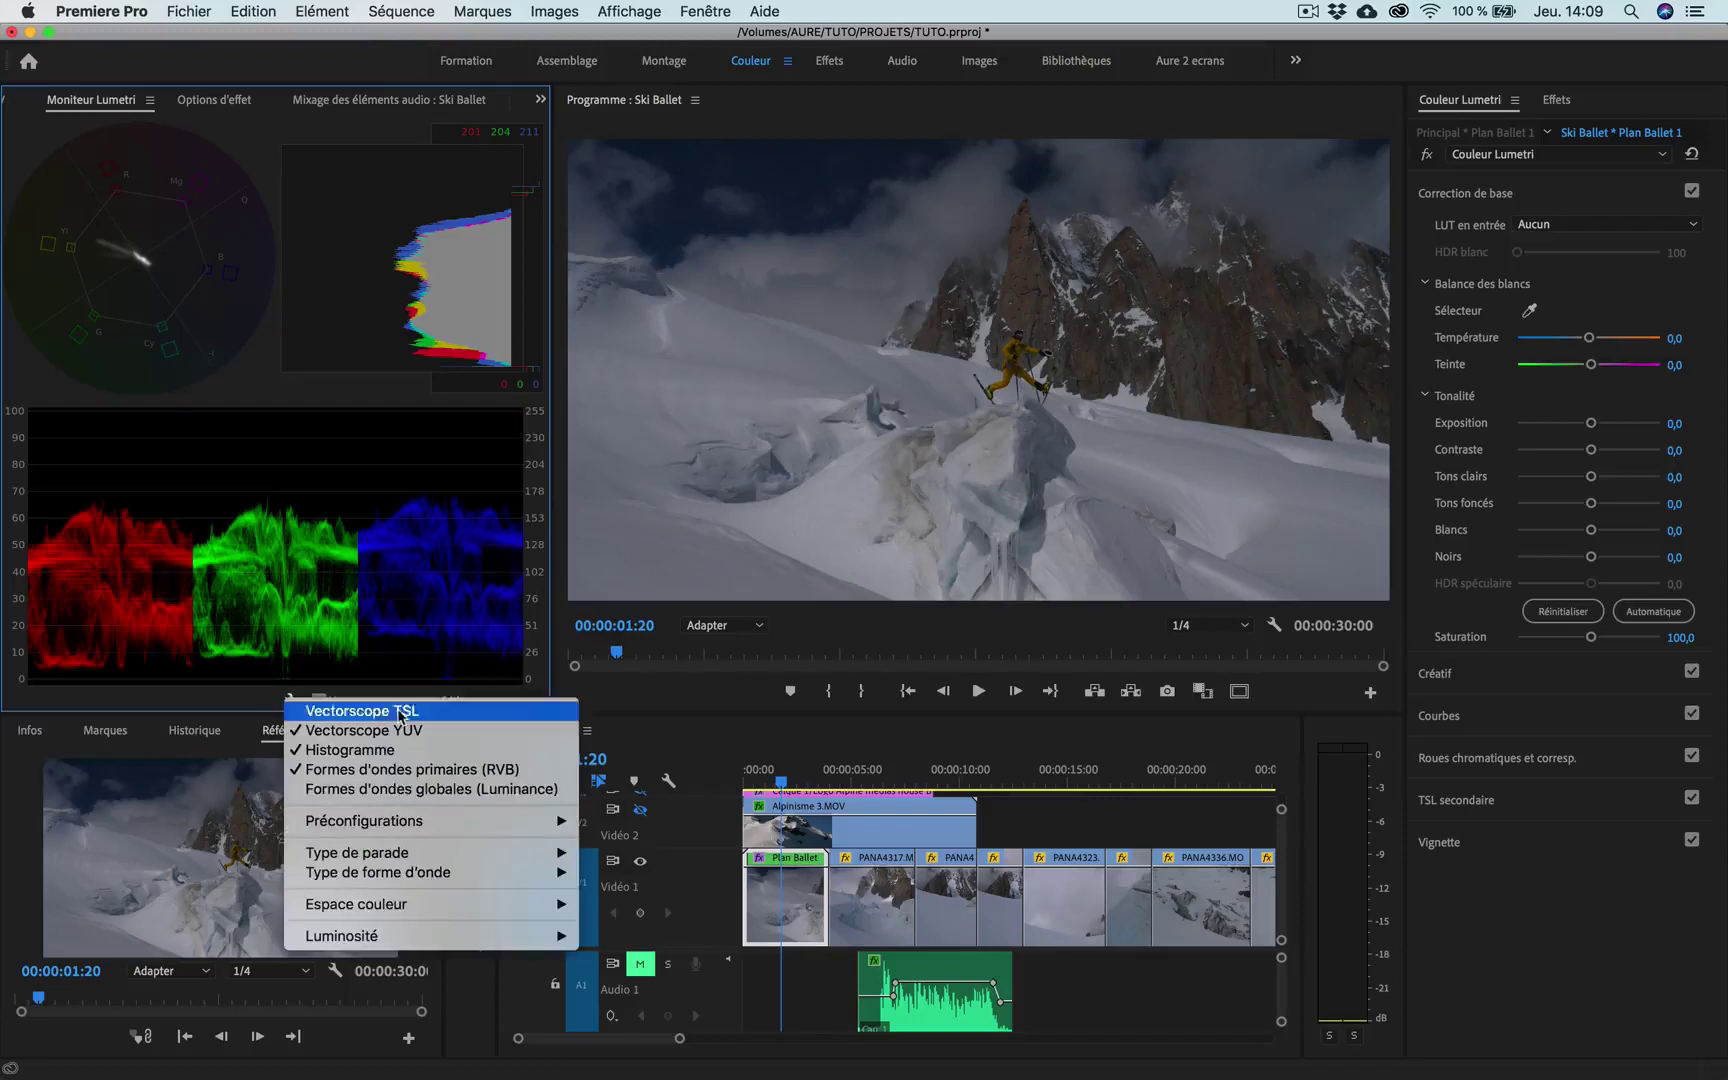
left_click(409, 791)
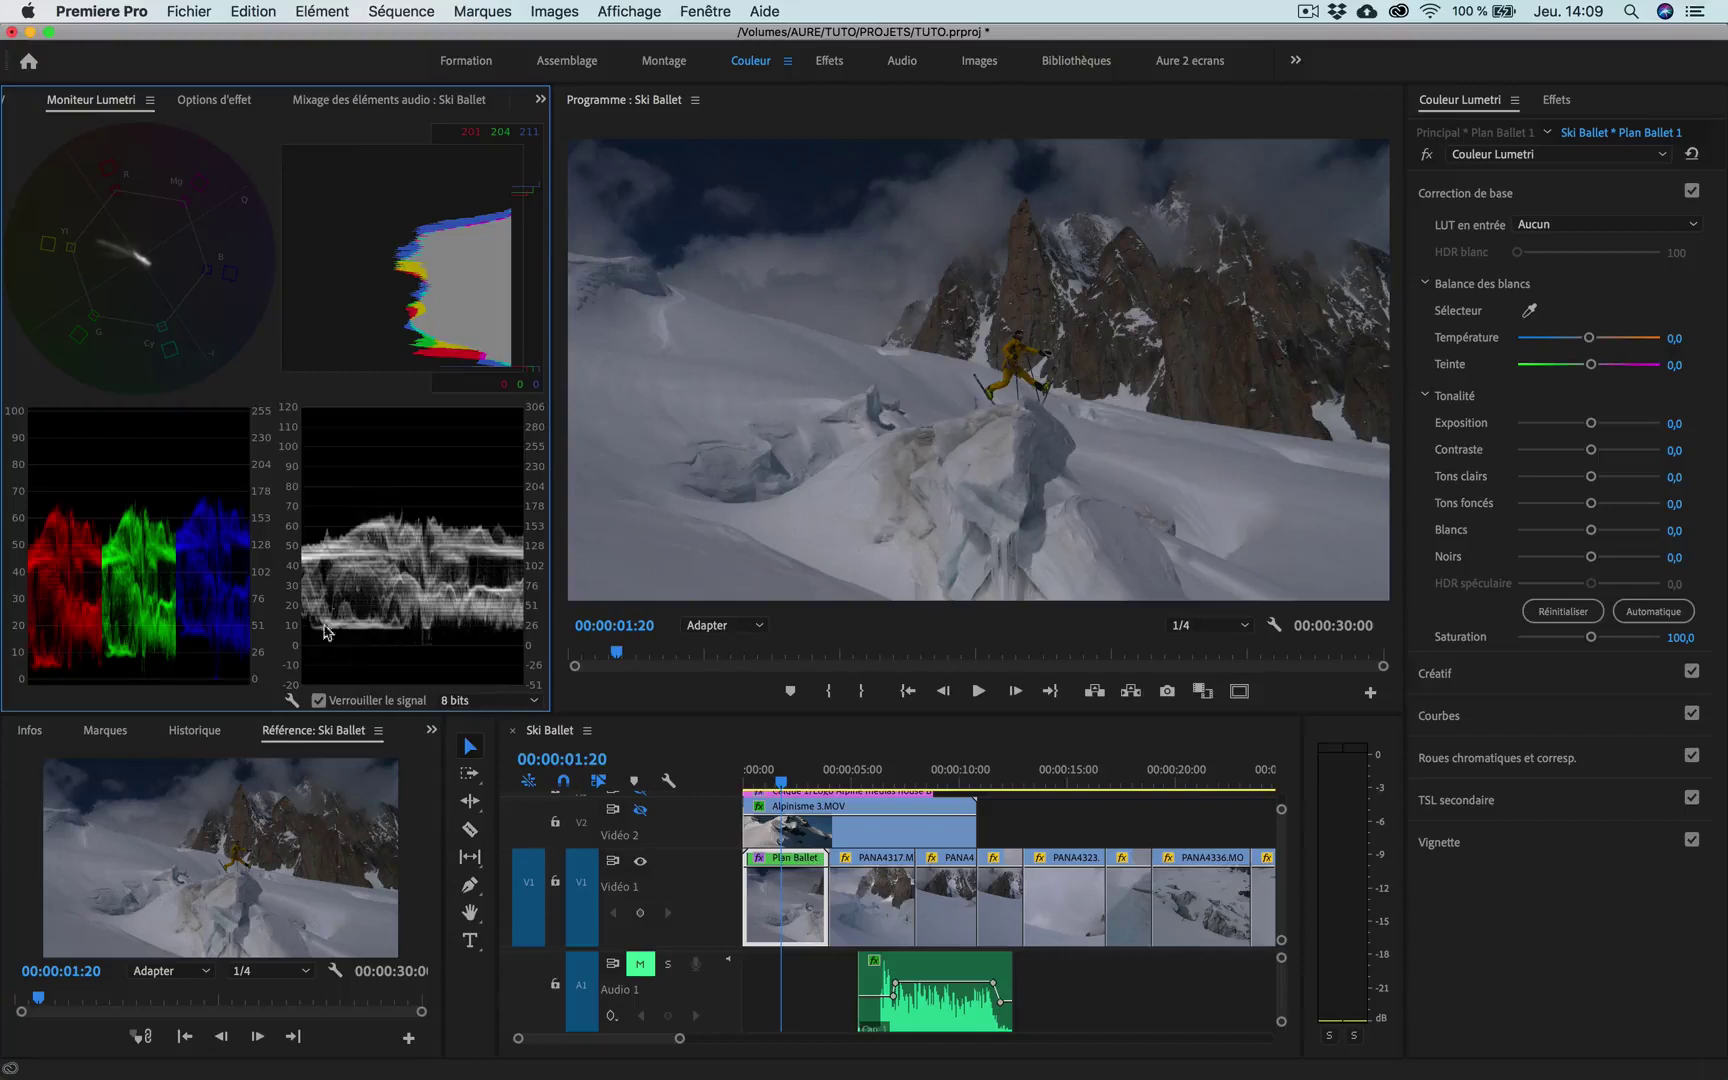
Remove the histogram, the RGB parade and the YUV vectorscope from the Lumetri scopes, keeping only the luminance waveform
left_click(291, 700)
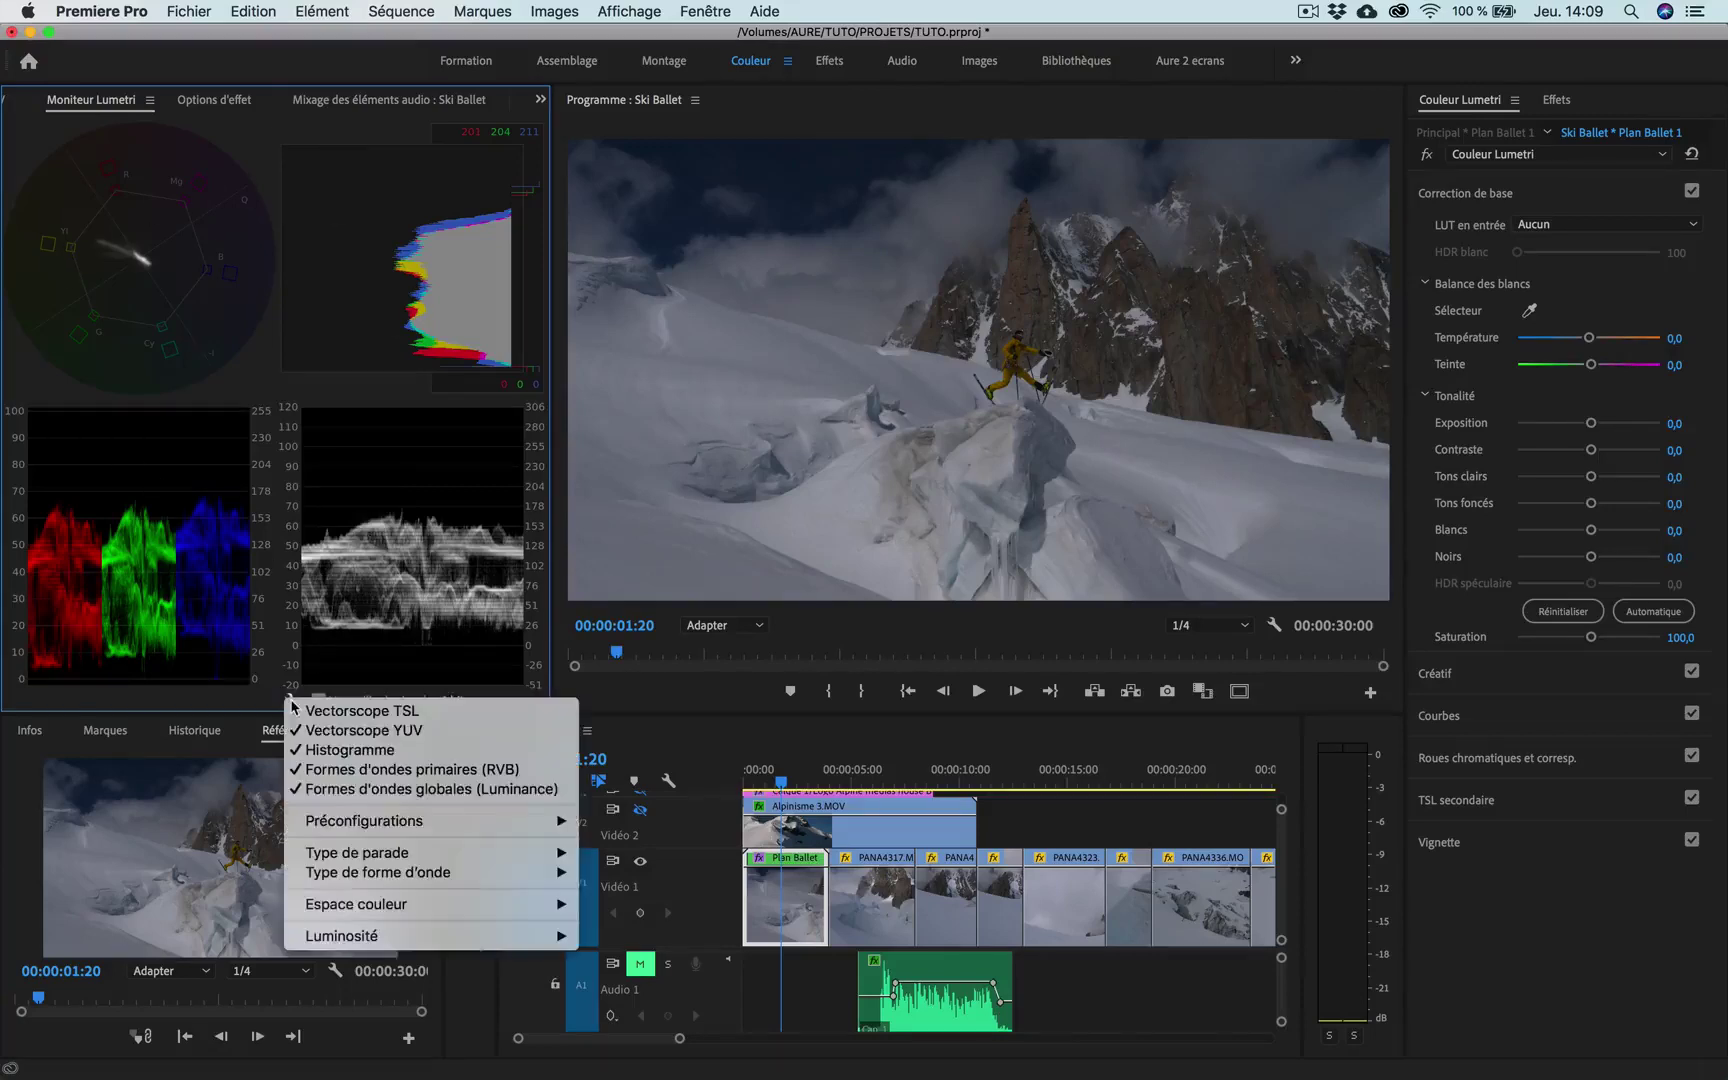
left_click(330, 749)
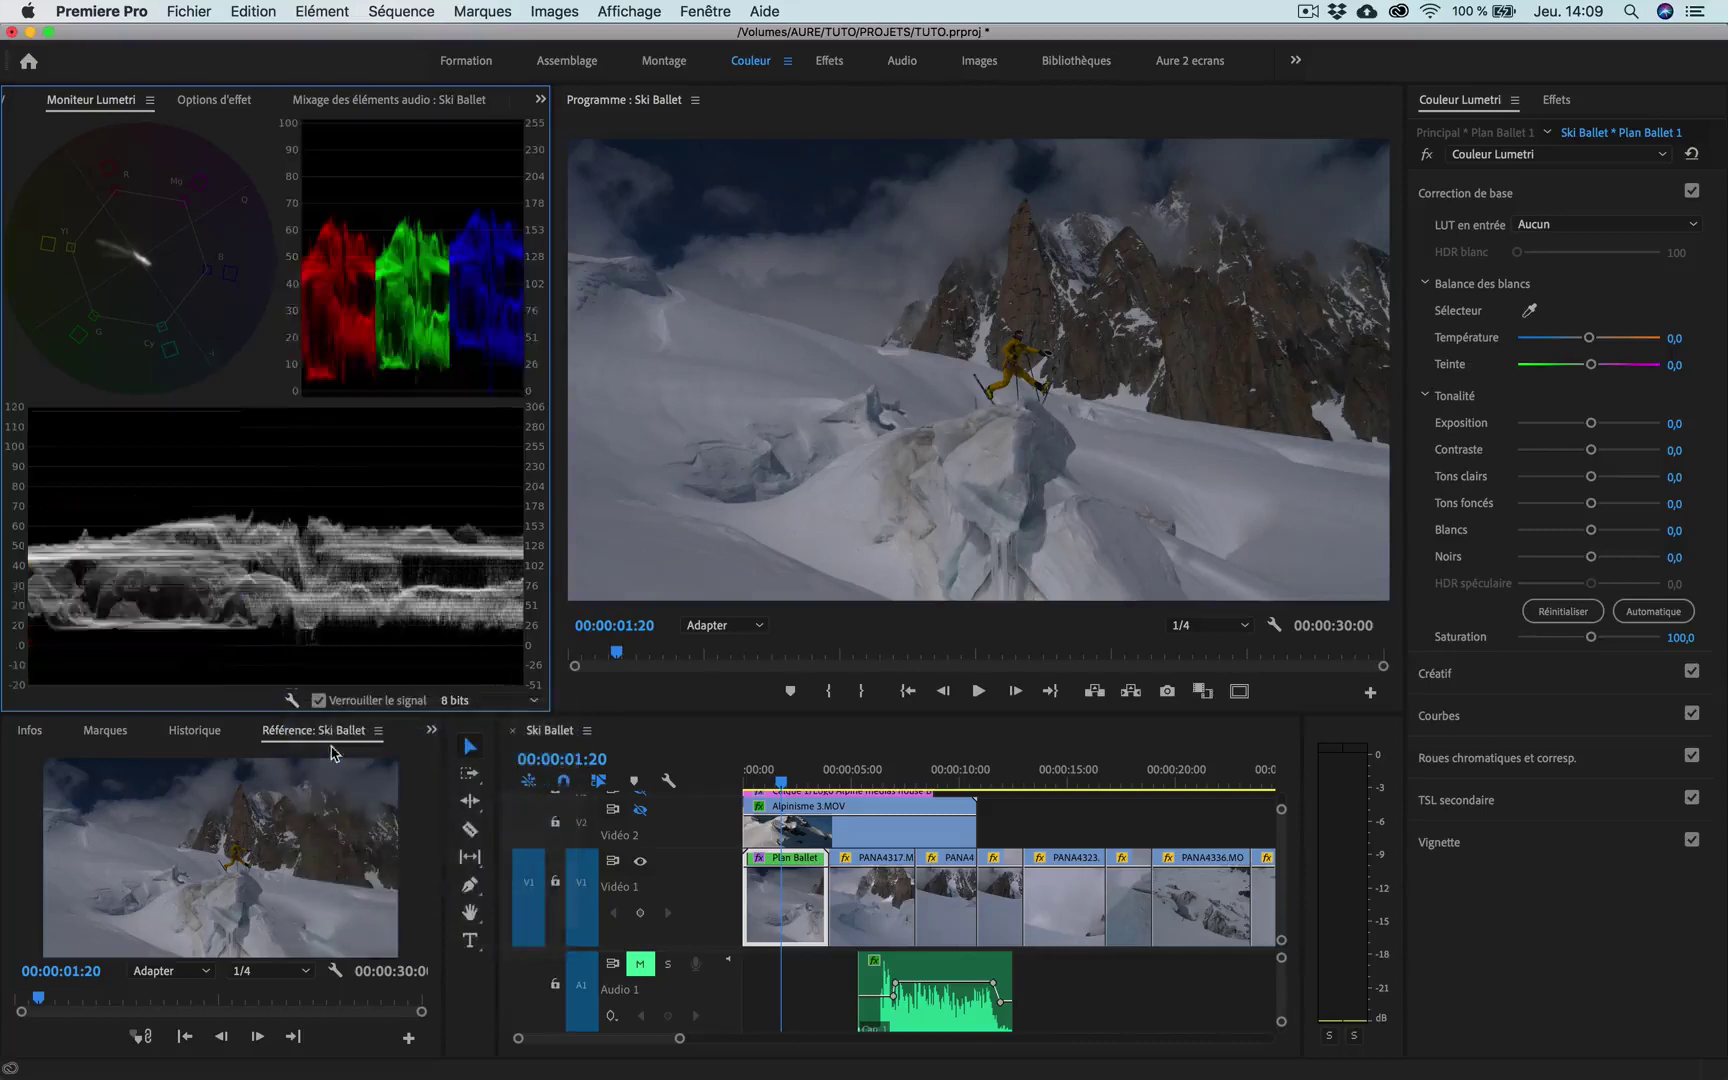
left_click(291, 700)
left_click(343, 770)
left_click(291, 700)
left_click(327, 731)
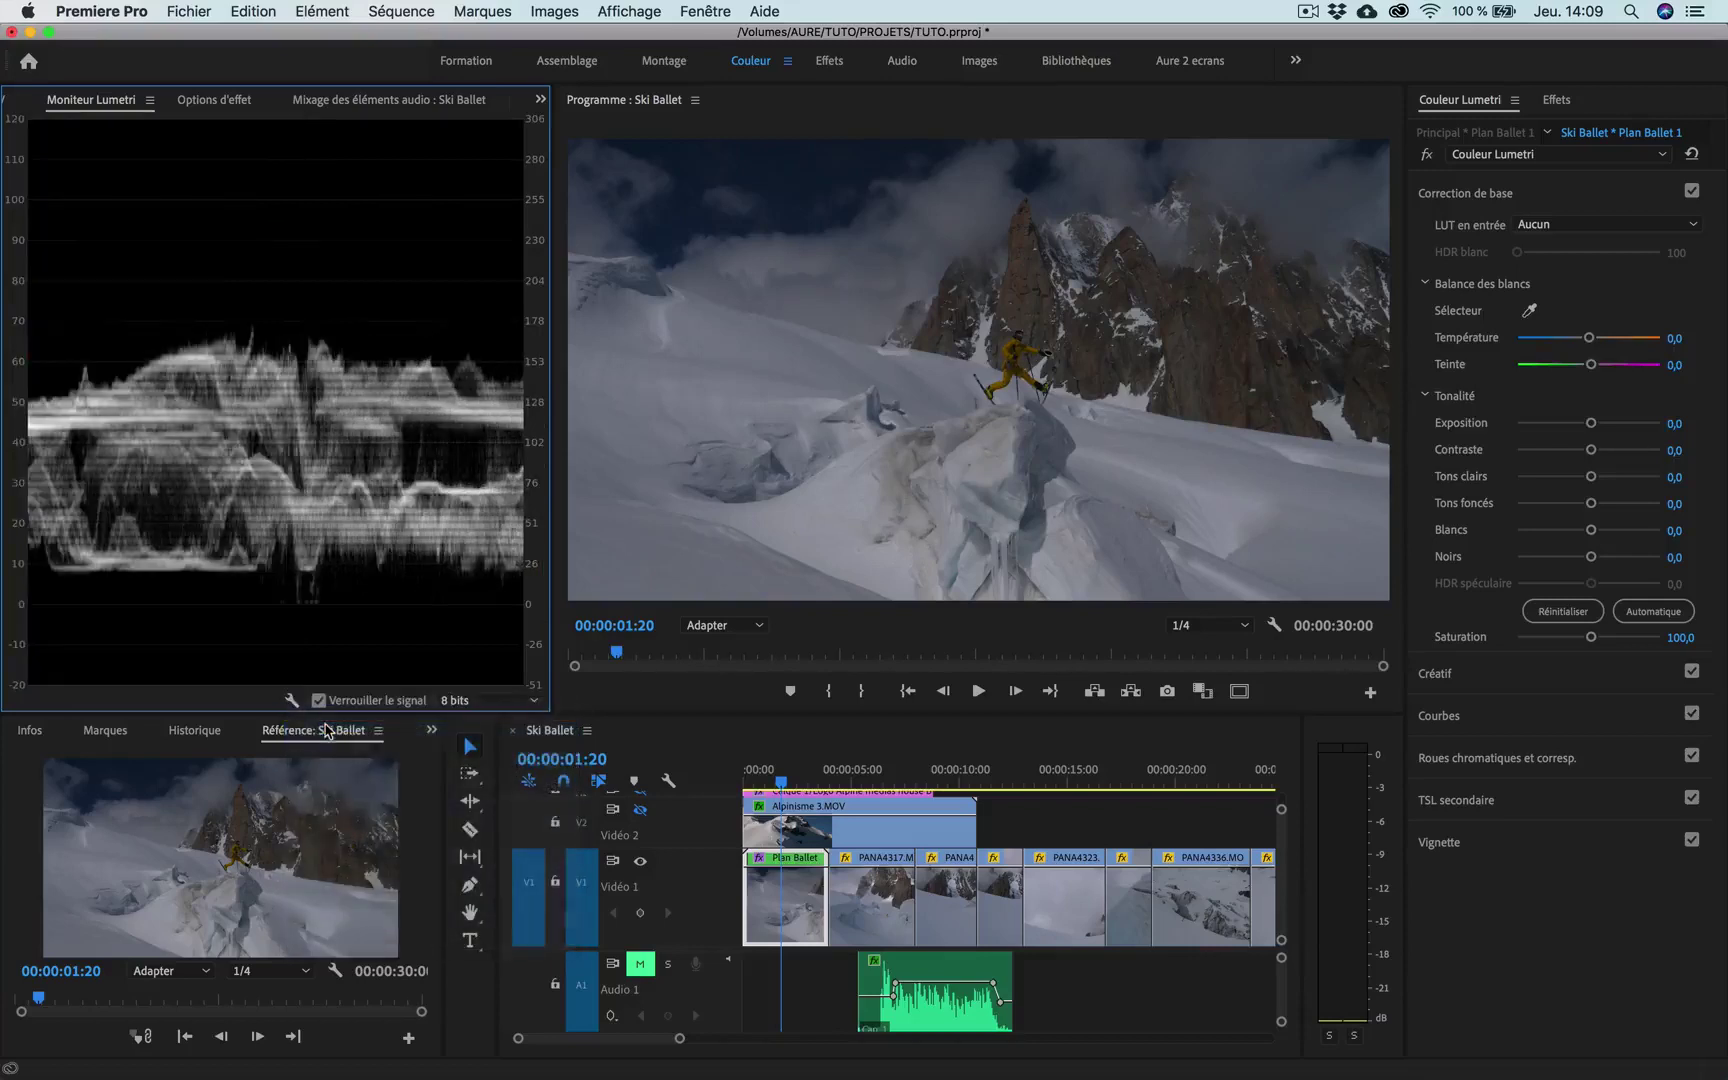
Apply the scope preset Tous les modes RVB to the Lumetri scopes
left_click(291, 700)
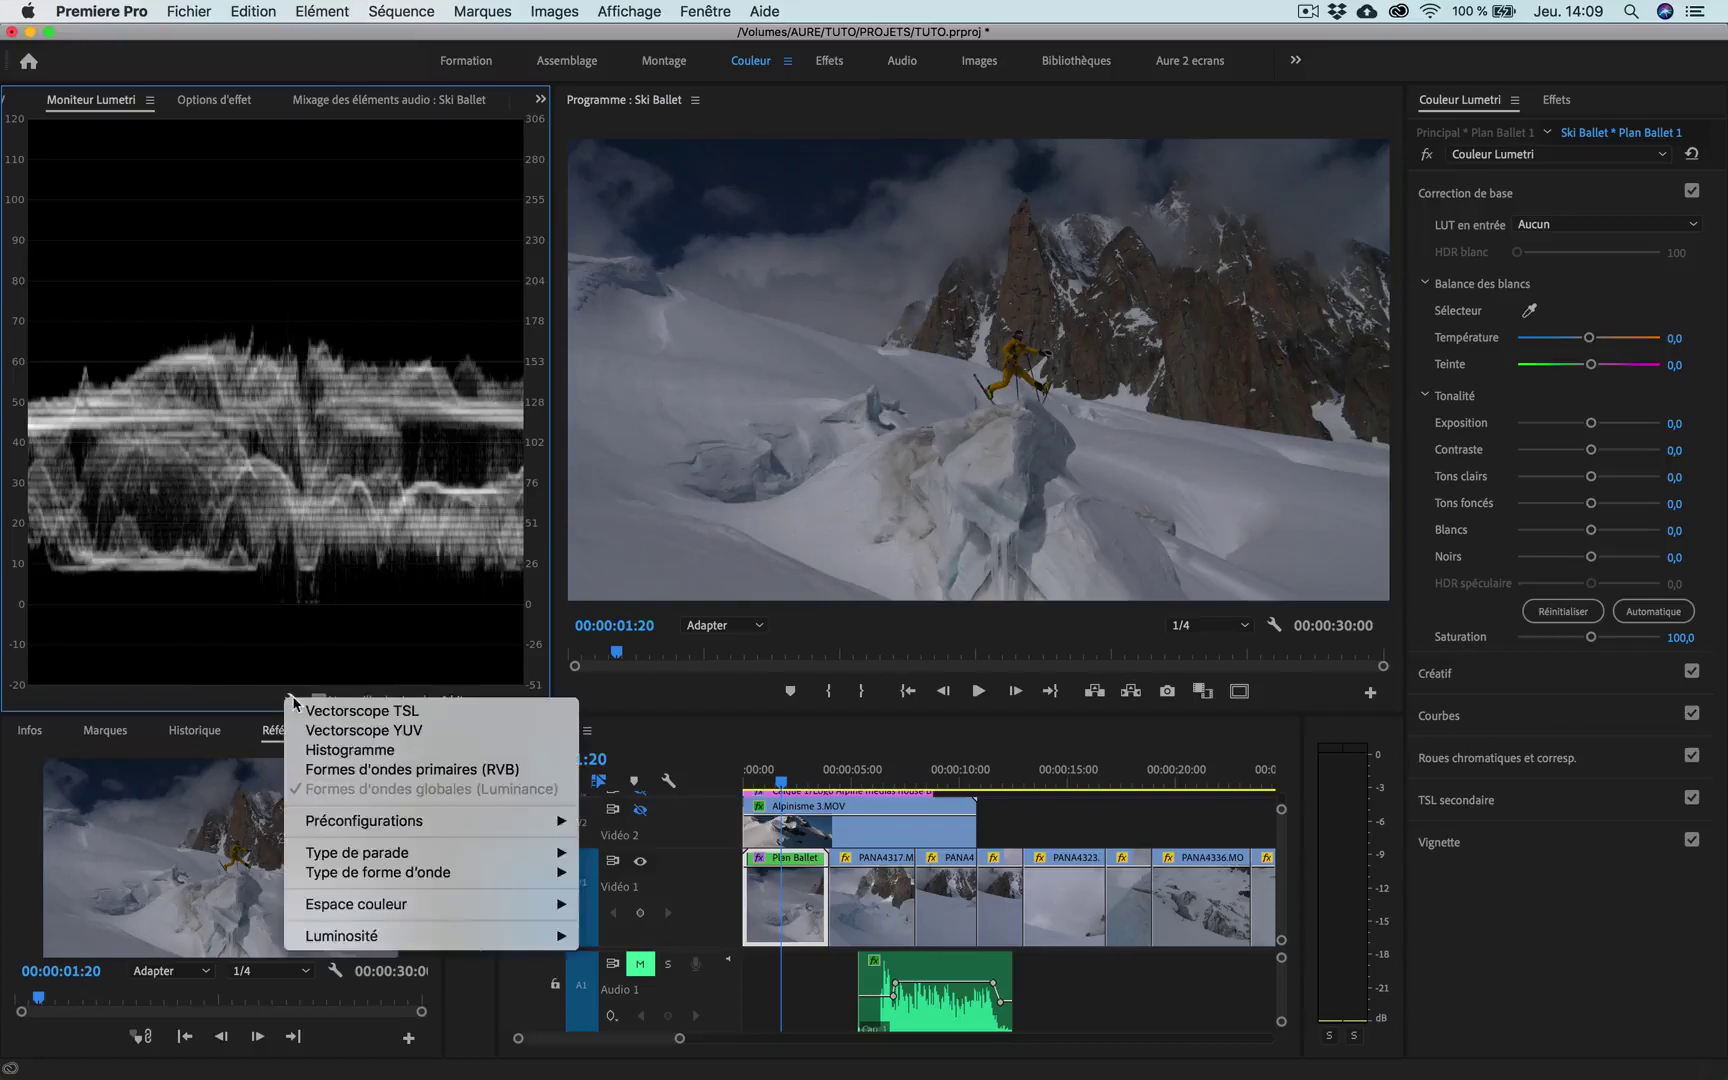
mouse_move(350, 822)
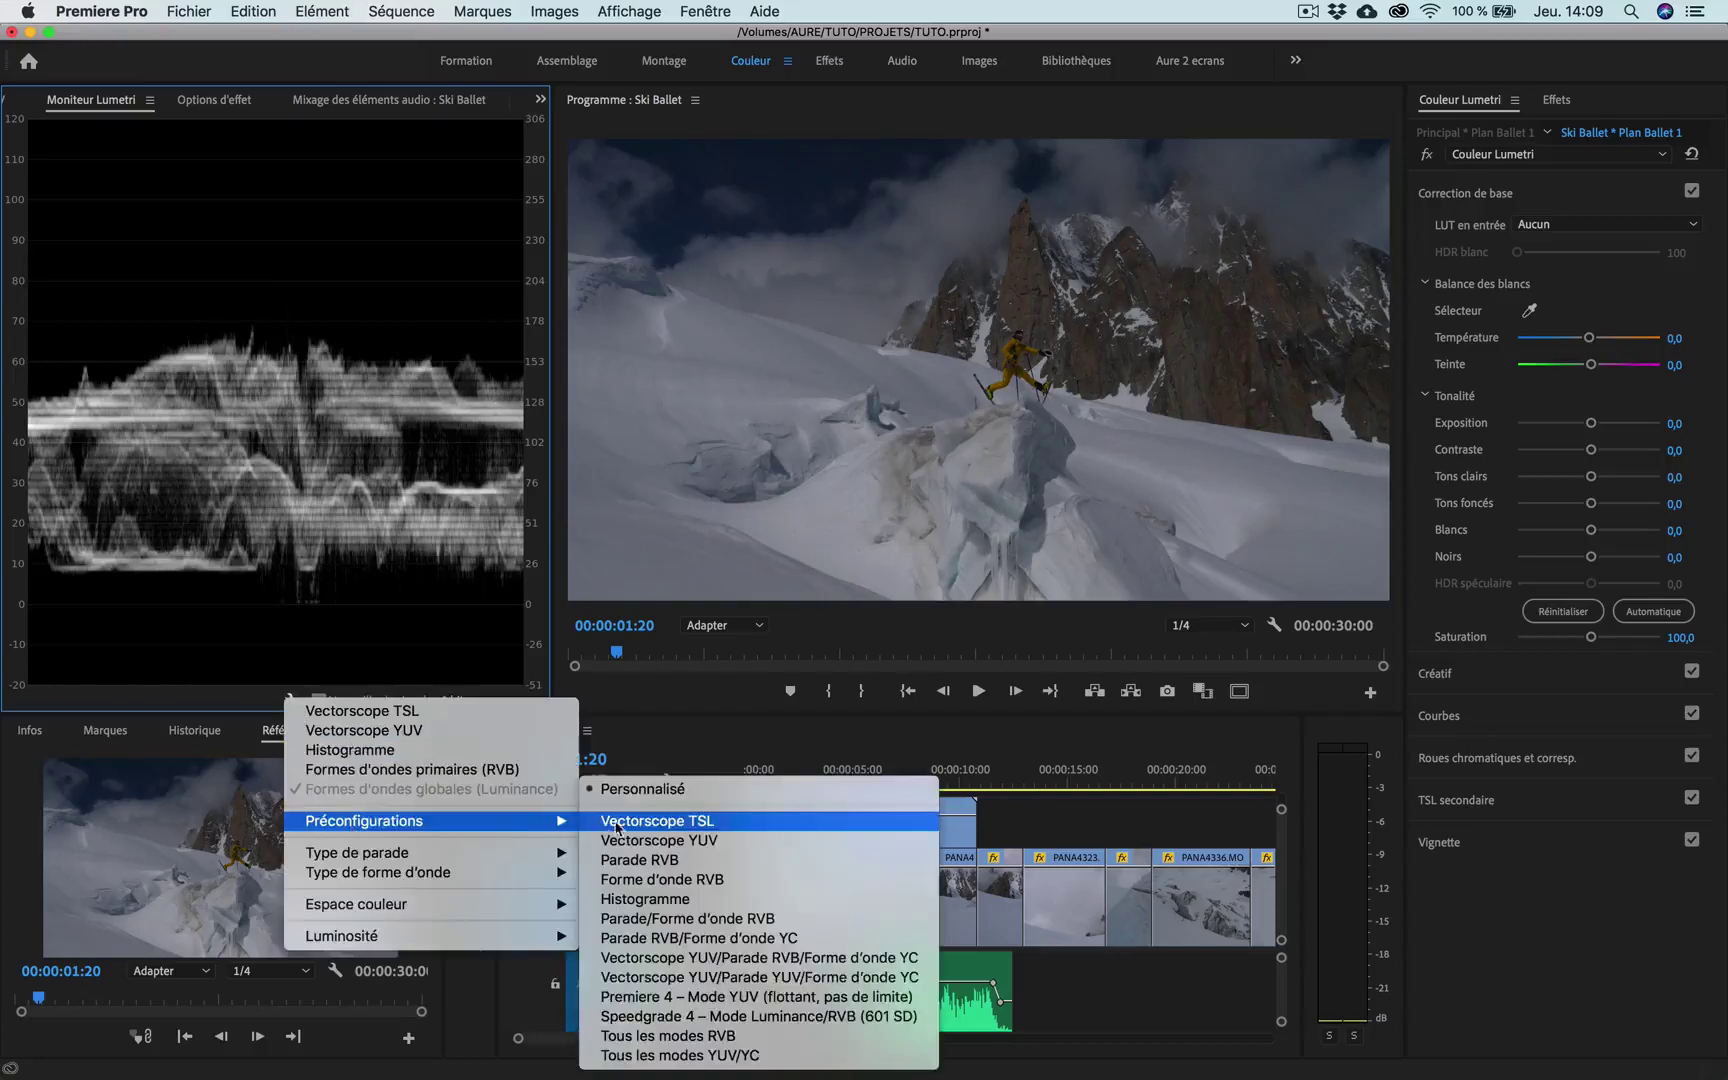
left_click(689, 1035)
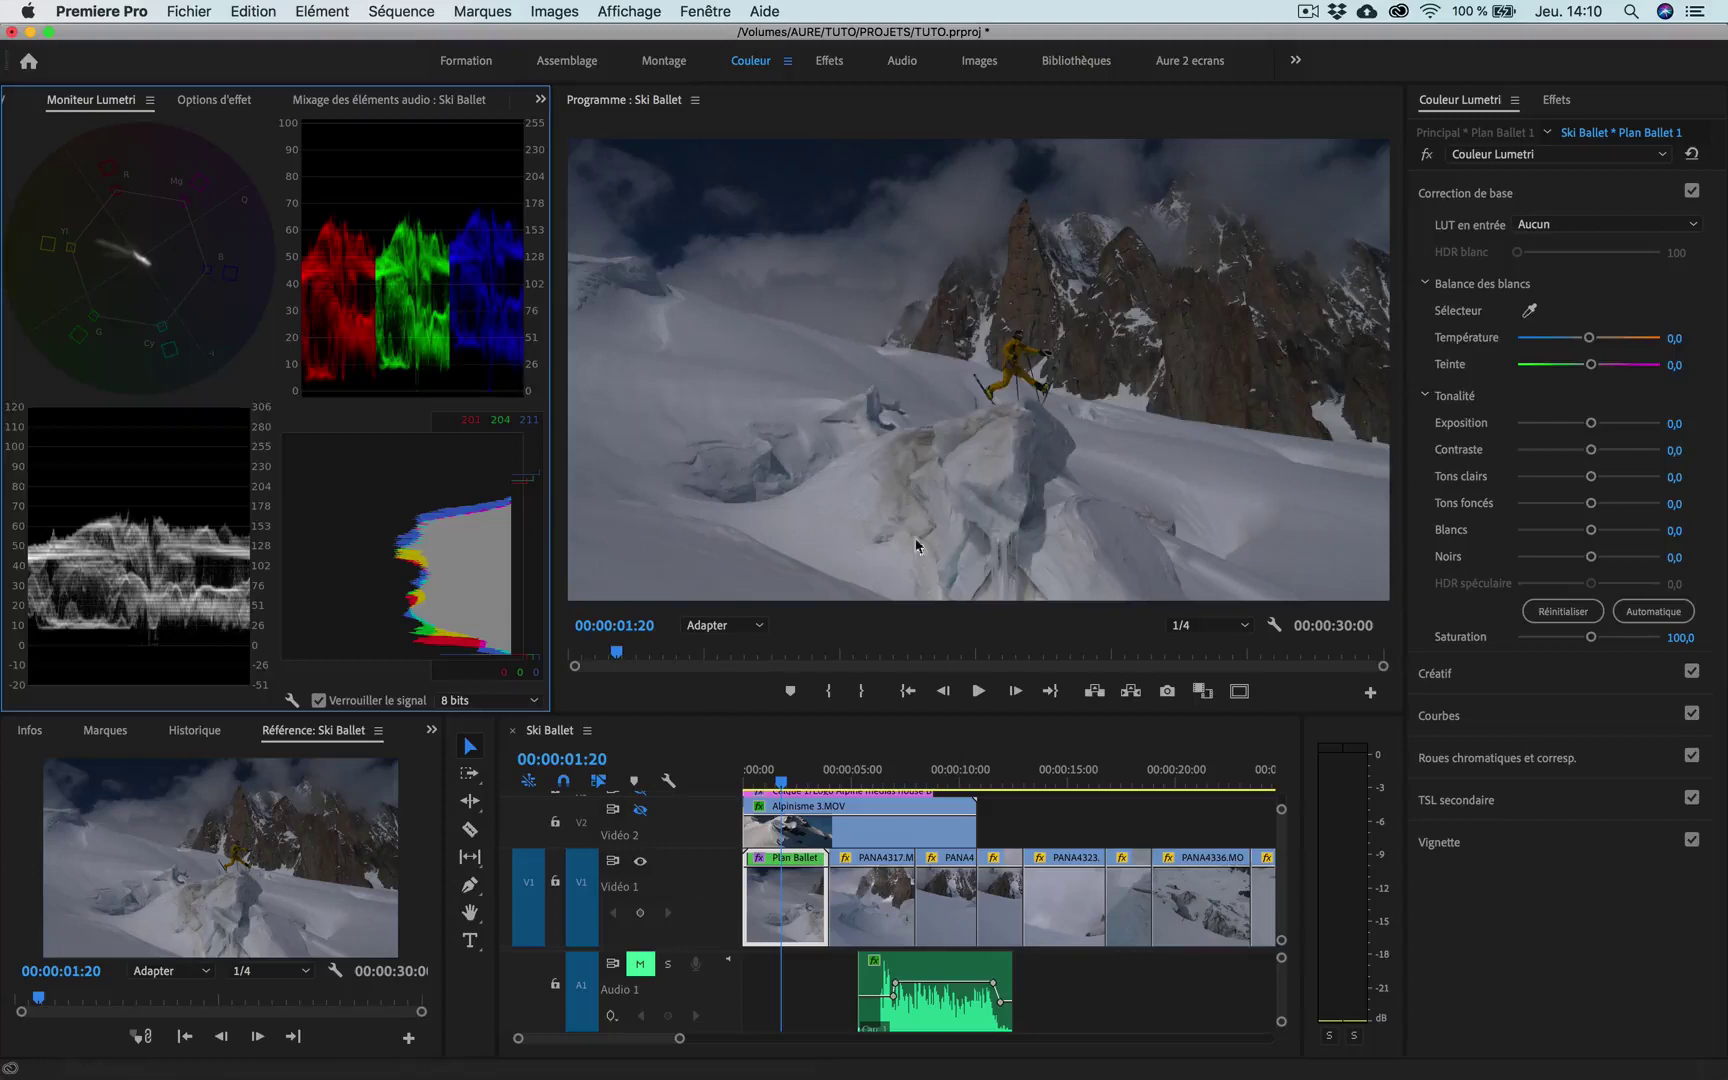
Review the input LUT choices for Plan Ballet 1, keep Aucun, and apply the automatic tone correction
left_click(787, 905)
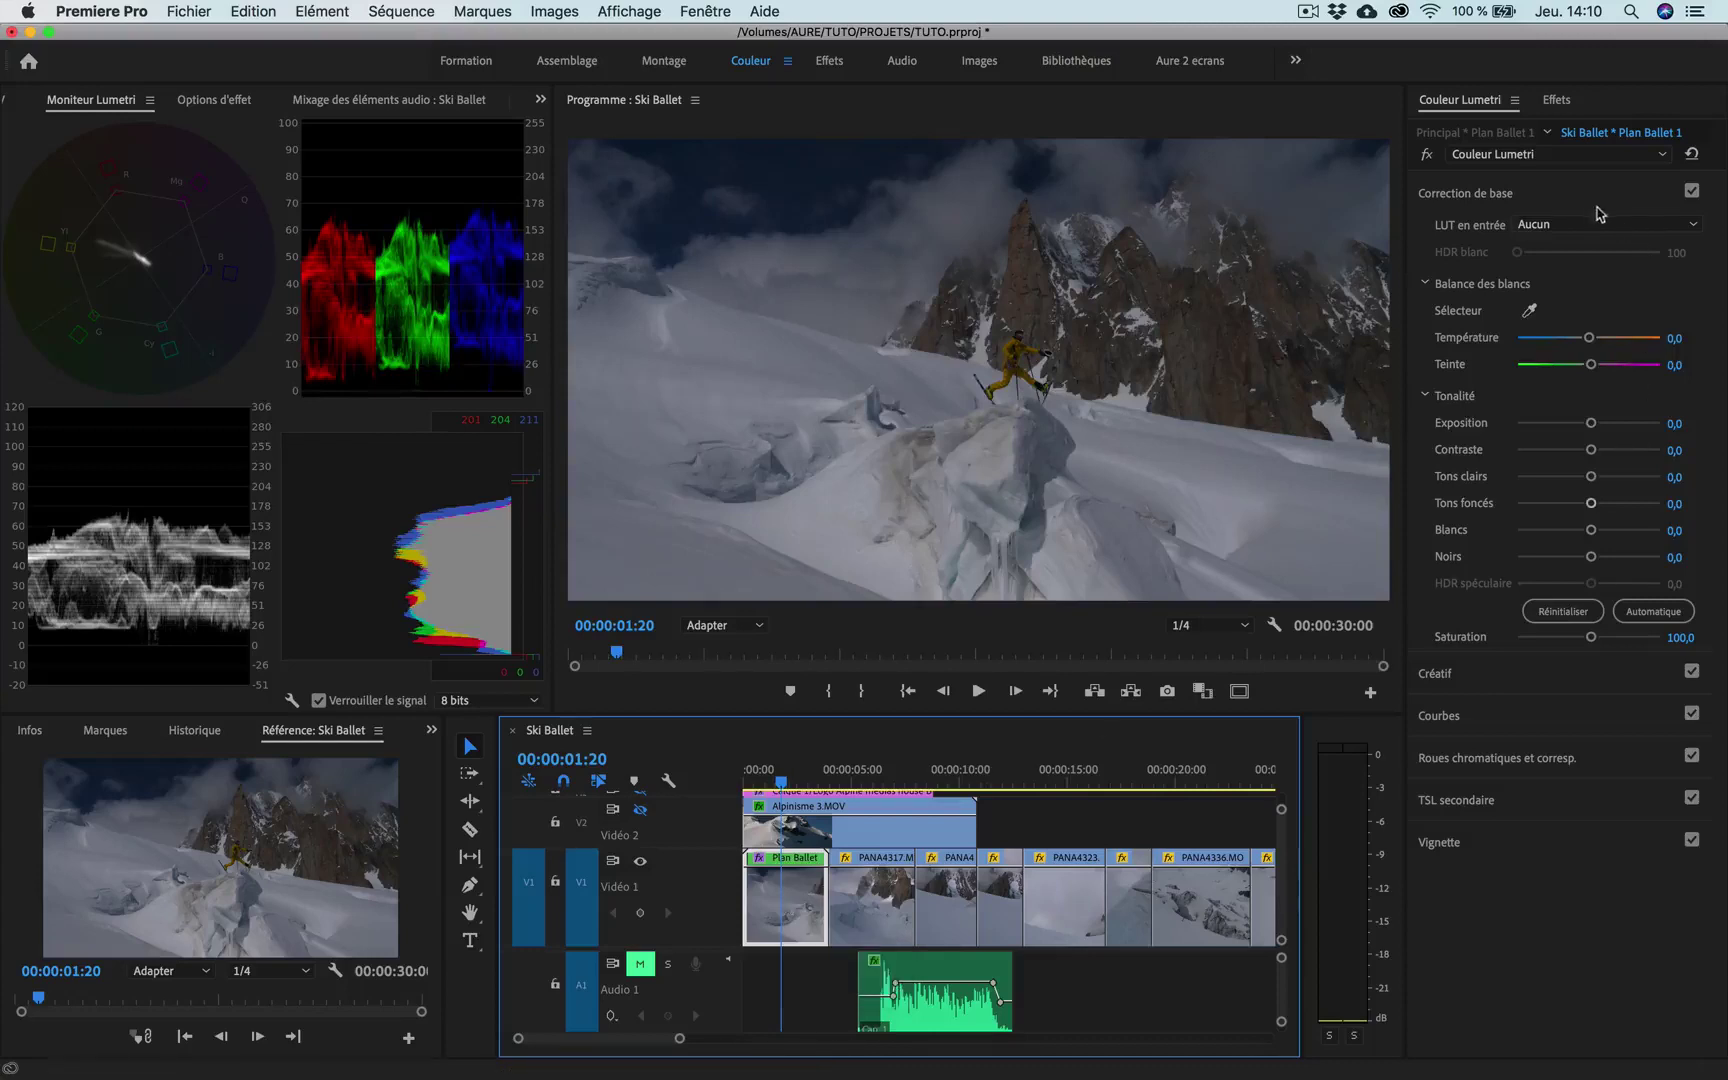
left_click(1541, 196)
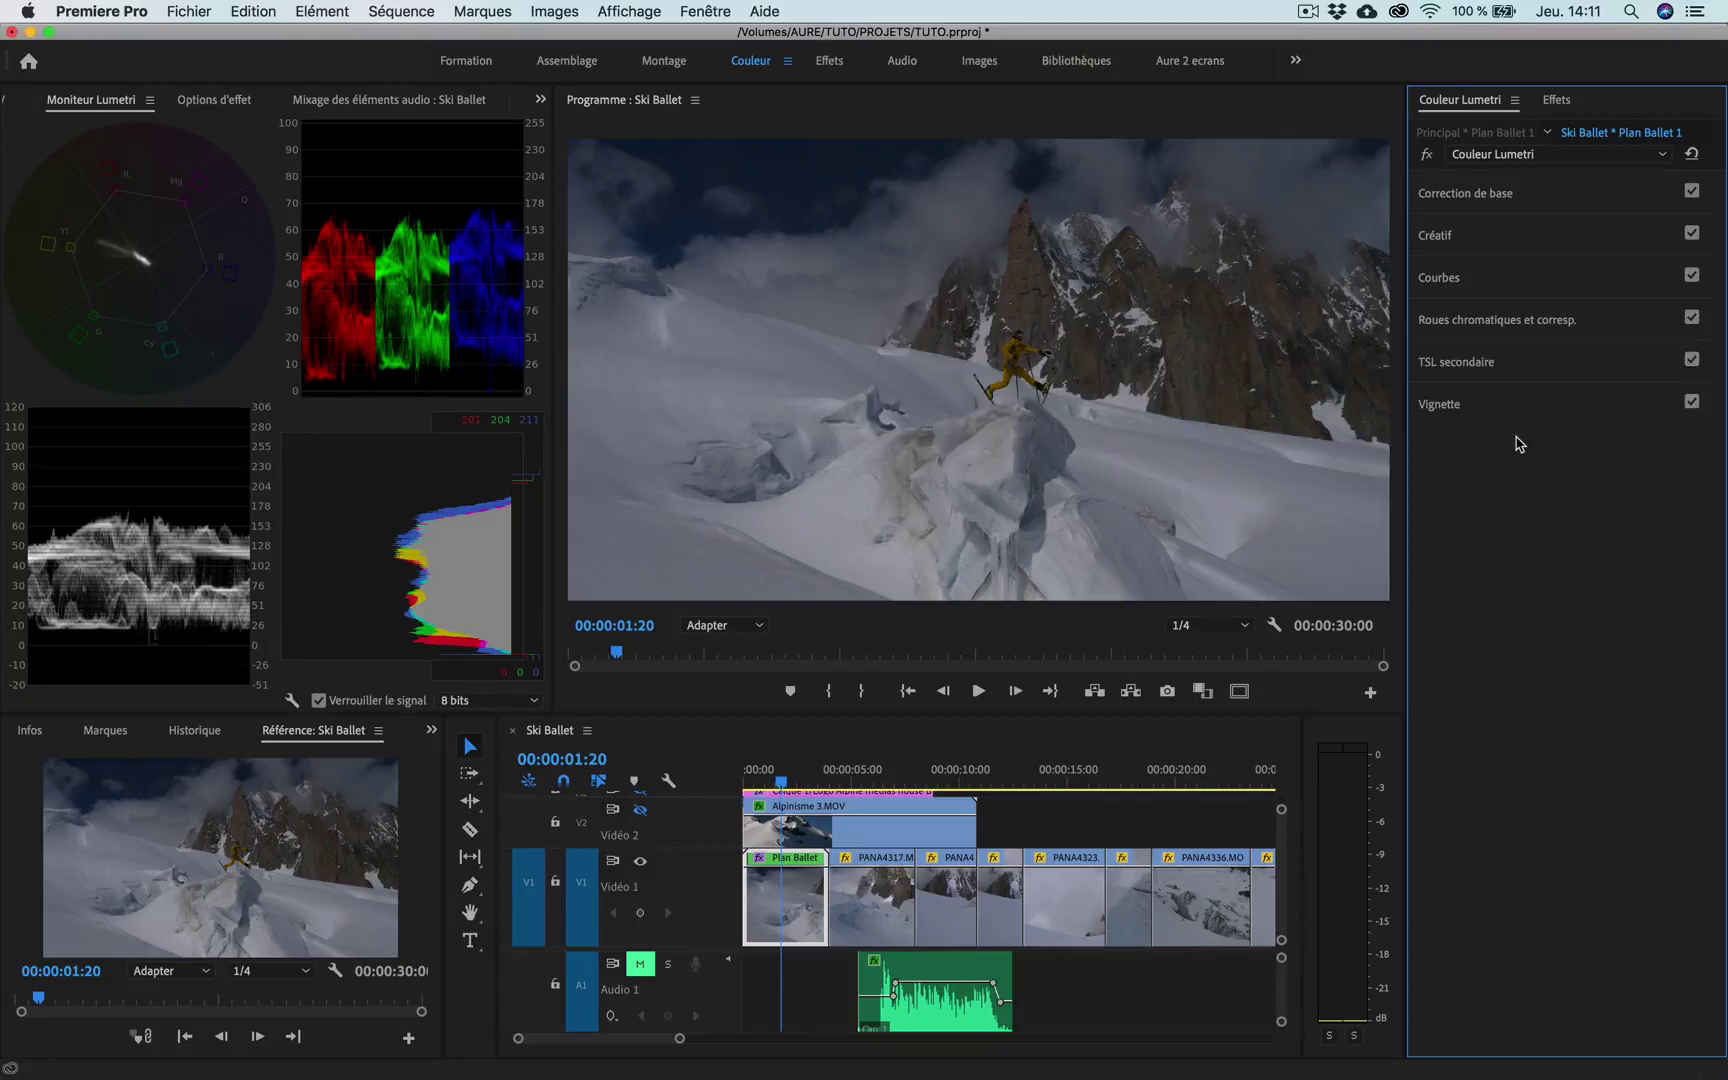
left_click(1547, 203)
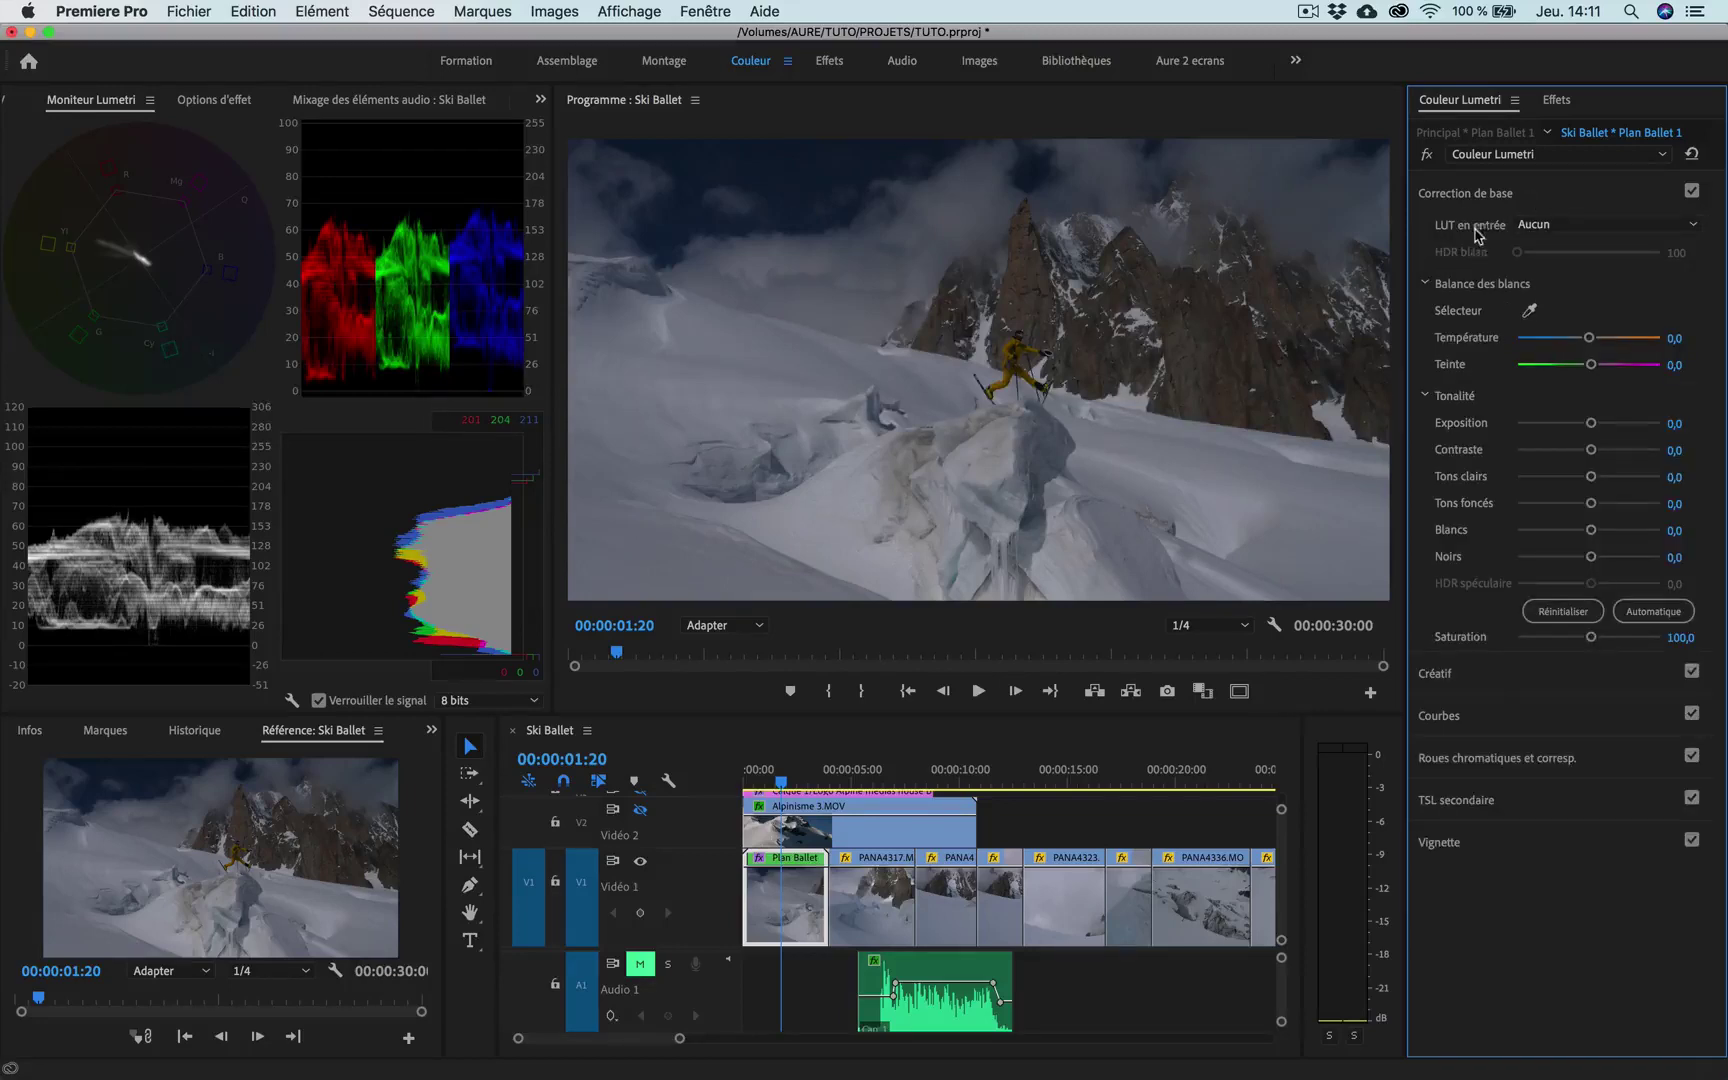
left_click(1697, 226)
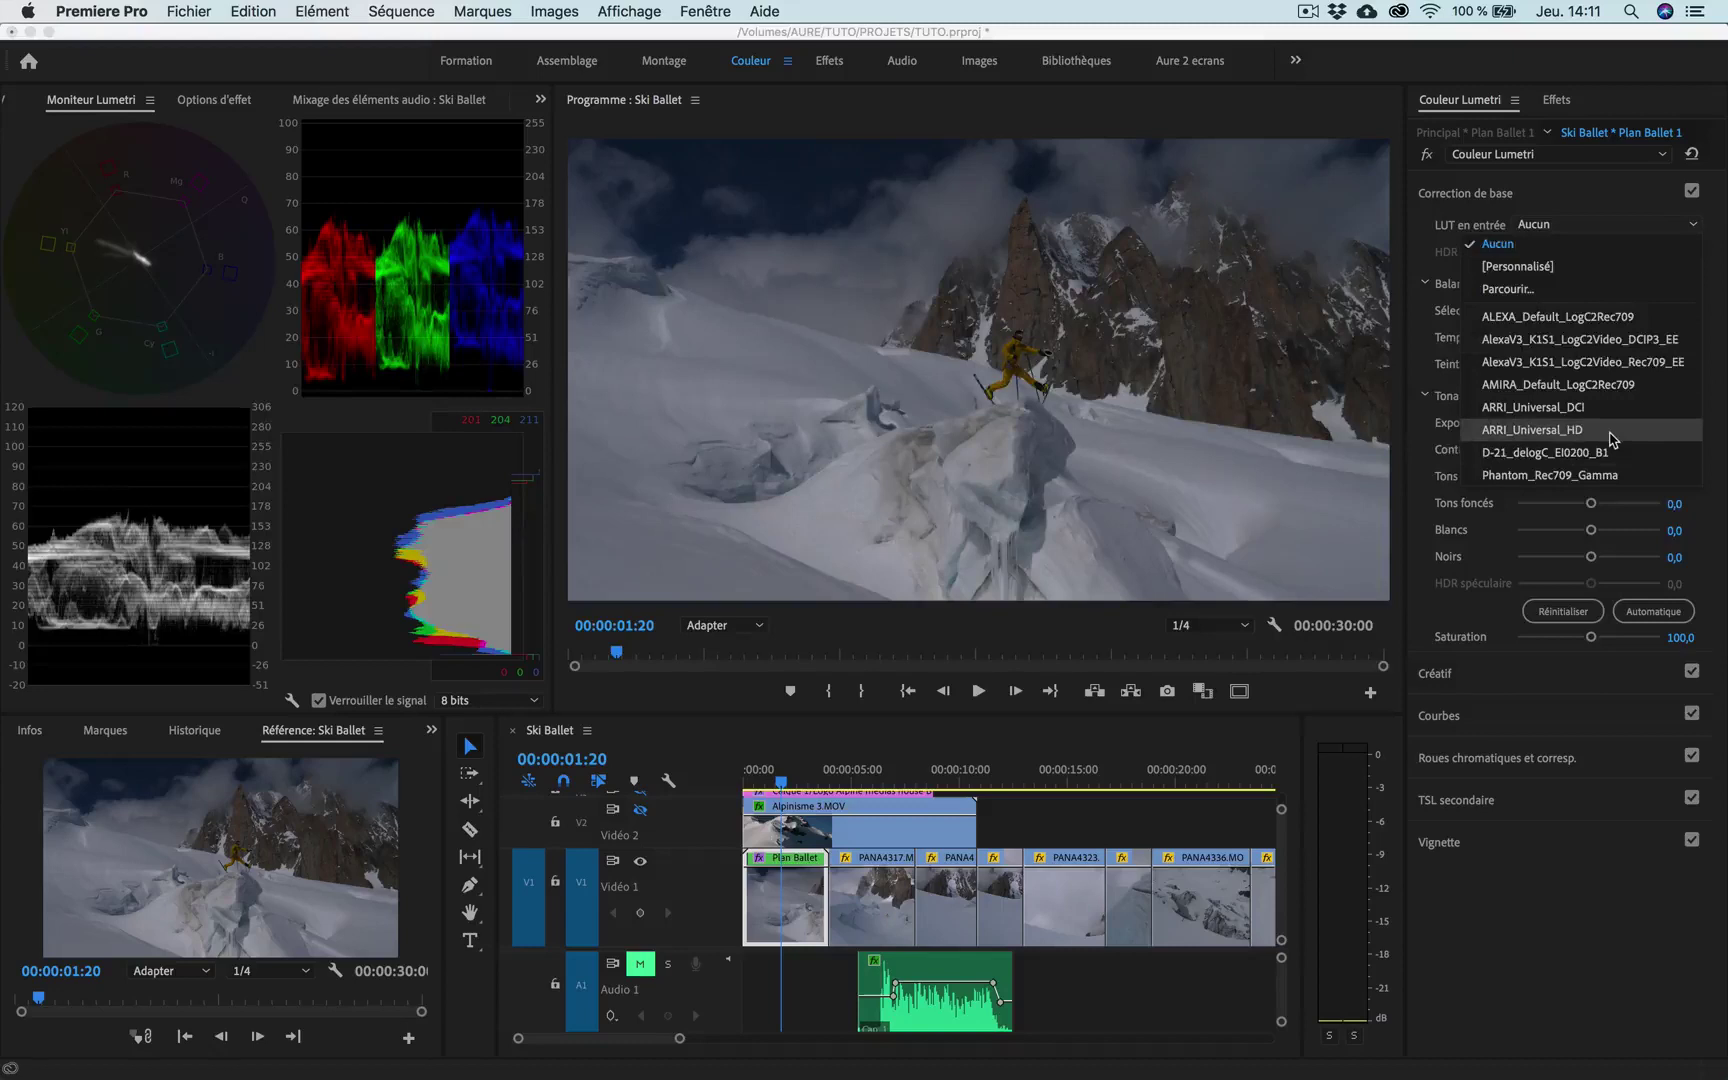
left_click(1573, 250)
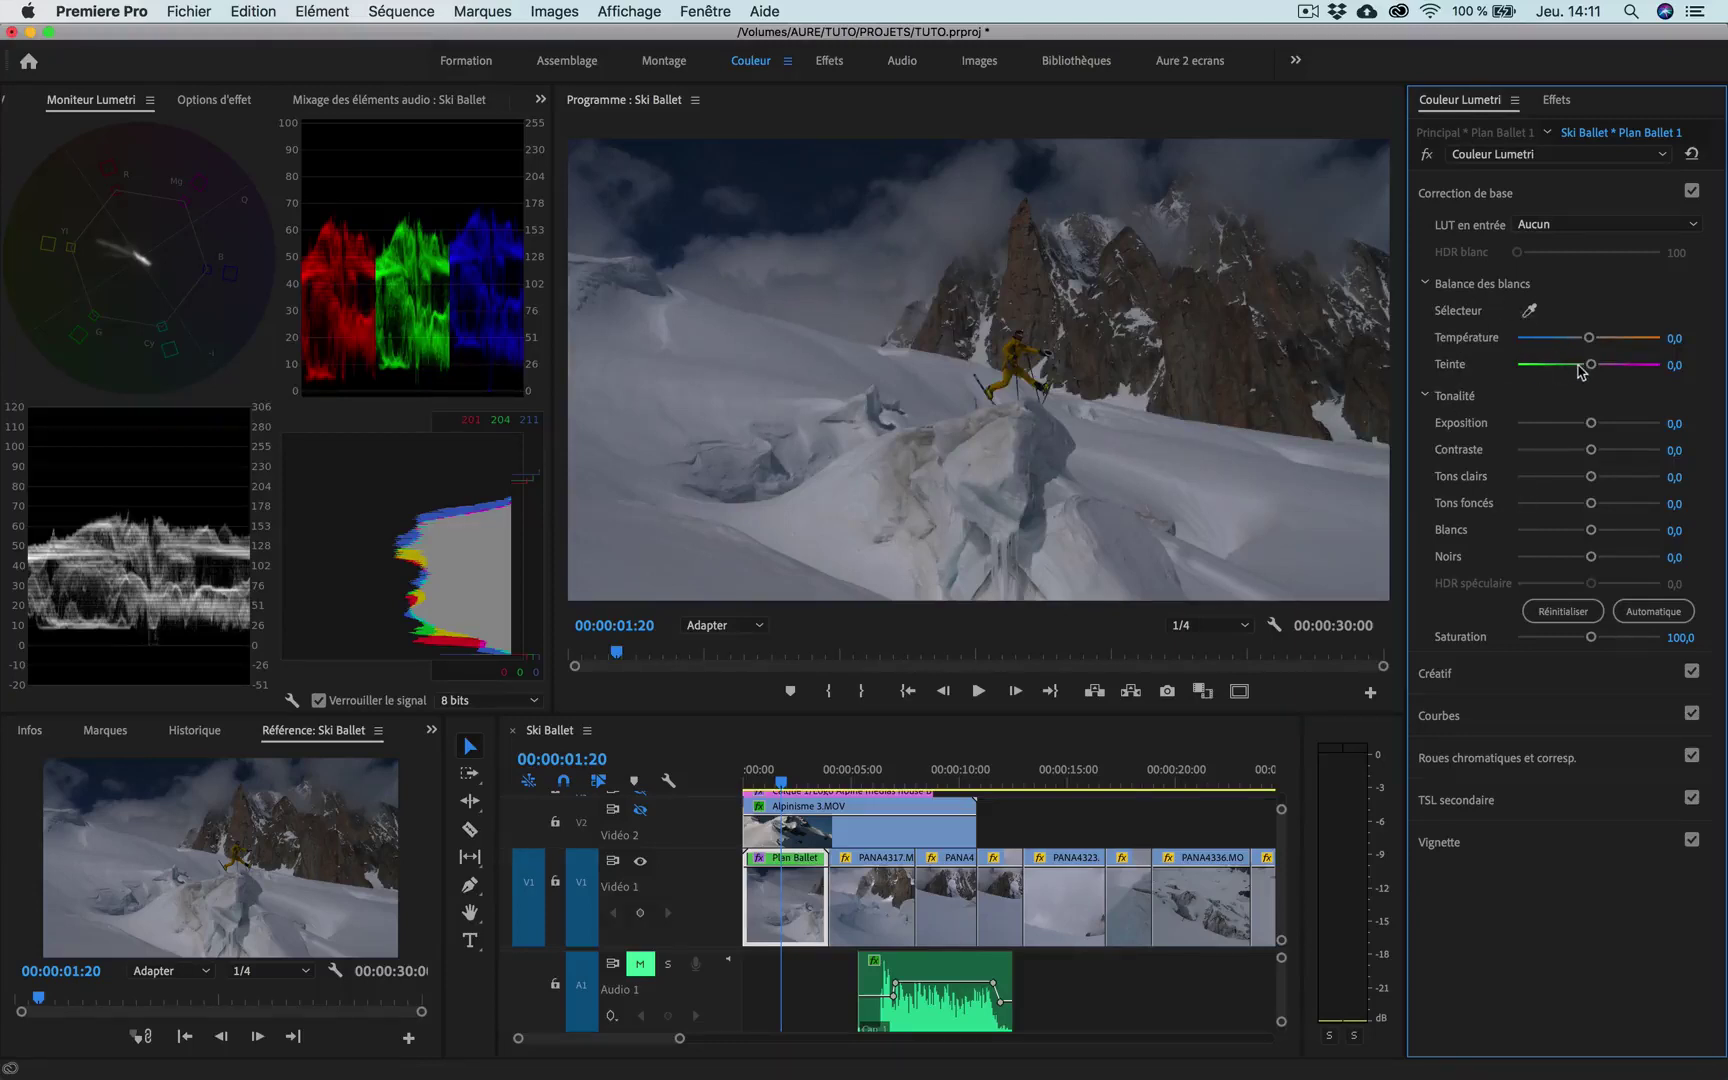
left_click(1670, 613)
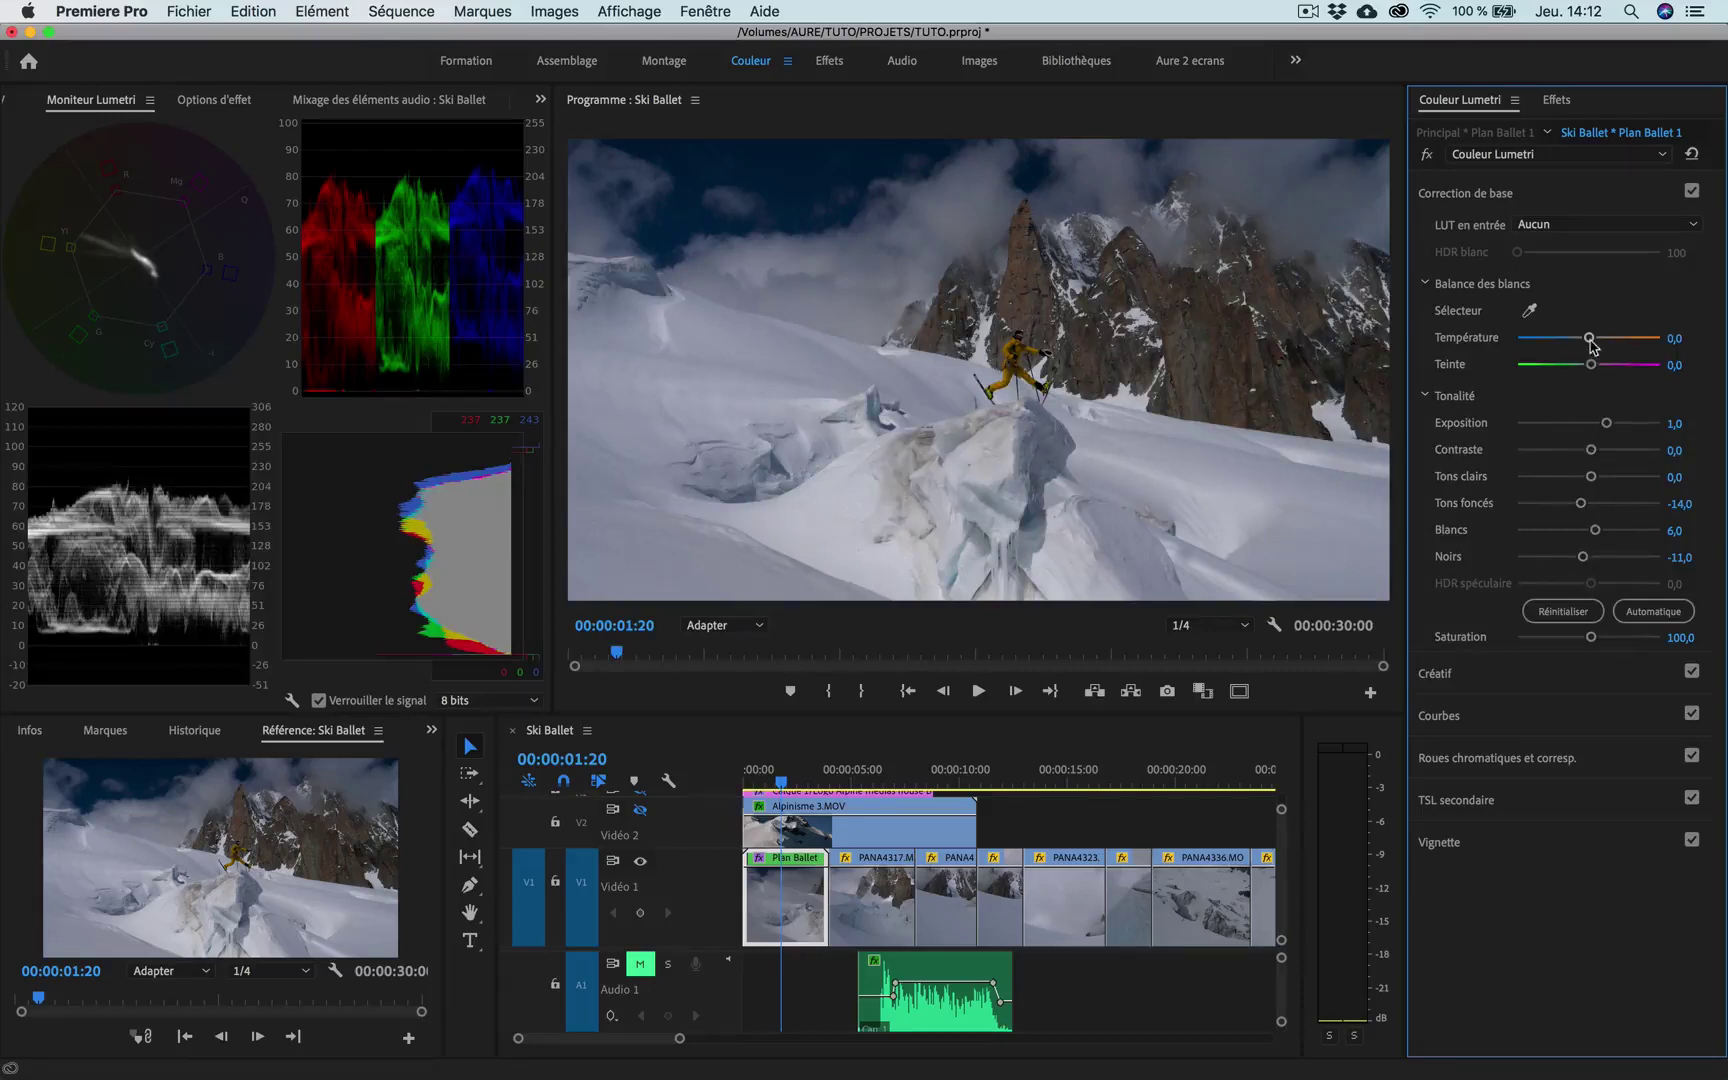
Test the temperature of Plan Ballet 1, return it to 0,0, and set the tint to 1,4
left_click_drag(1590, 339, 1593, 339)
mouse_move(1591, 339)
left_mouse_down()
mouse_move(1569, 342)
mouse_move(1605, 342)
mouse_move(1589, 346)
left_mouse_up()
mouse_move(1590, 366)
left_mouse_down()
mouse_move(1562, 370)
mouse_move(1608, 370)
mouse_move(1590, 372)
left_mouse_up()
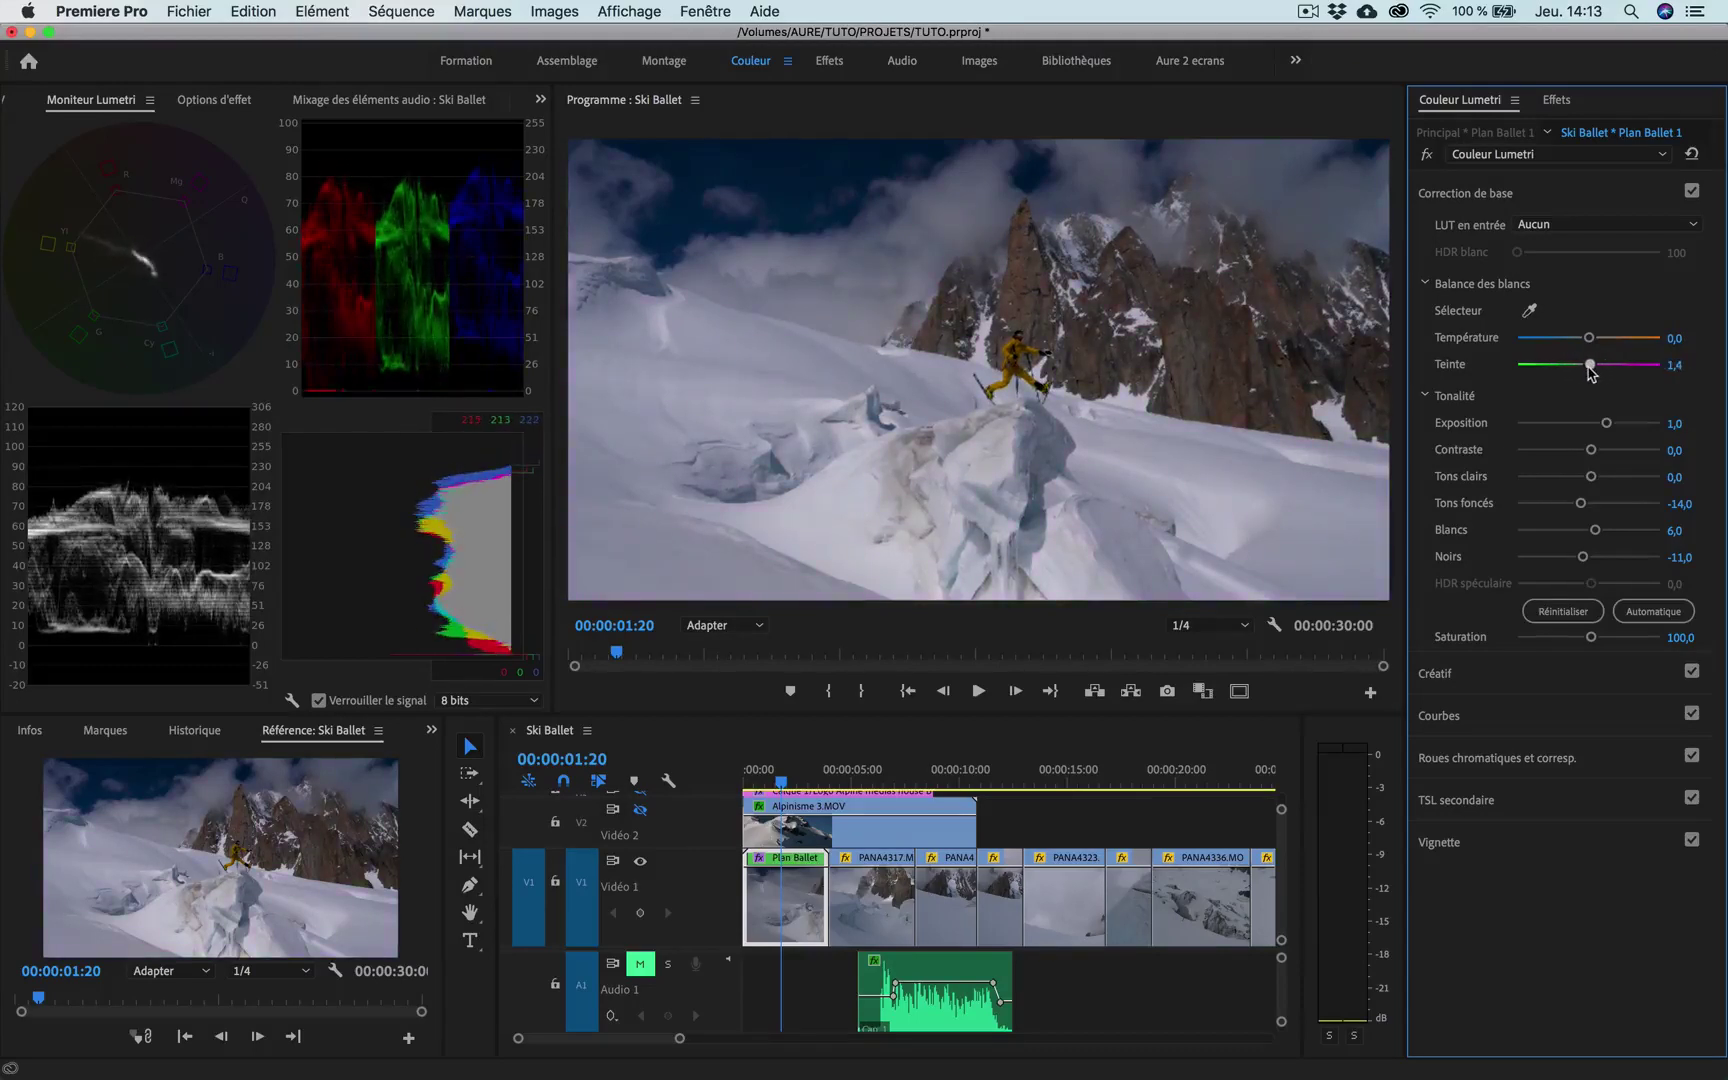
Sample the white balance from the snow, then refine it to a temperature of 0,0 and a tint of -4,3
left_click(1535, 305)
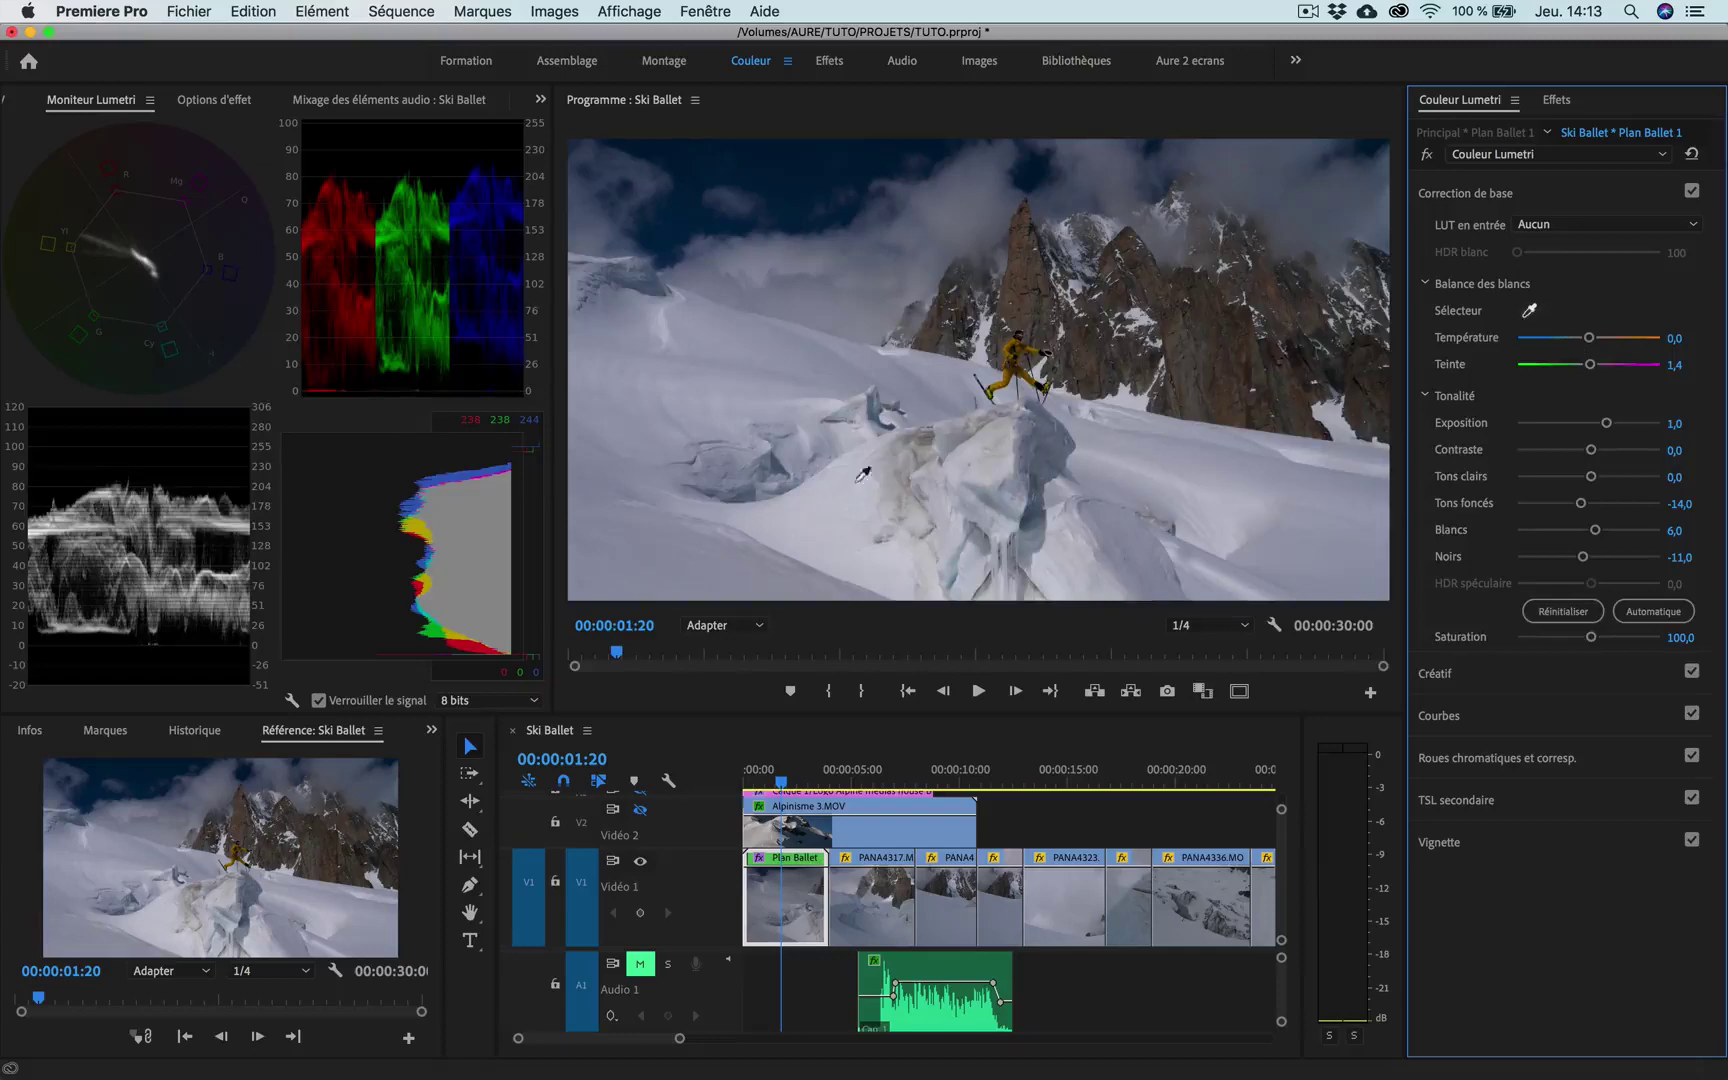
left_click(799, 495)
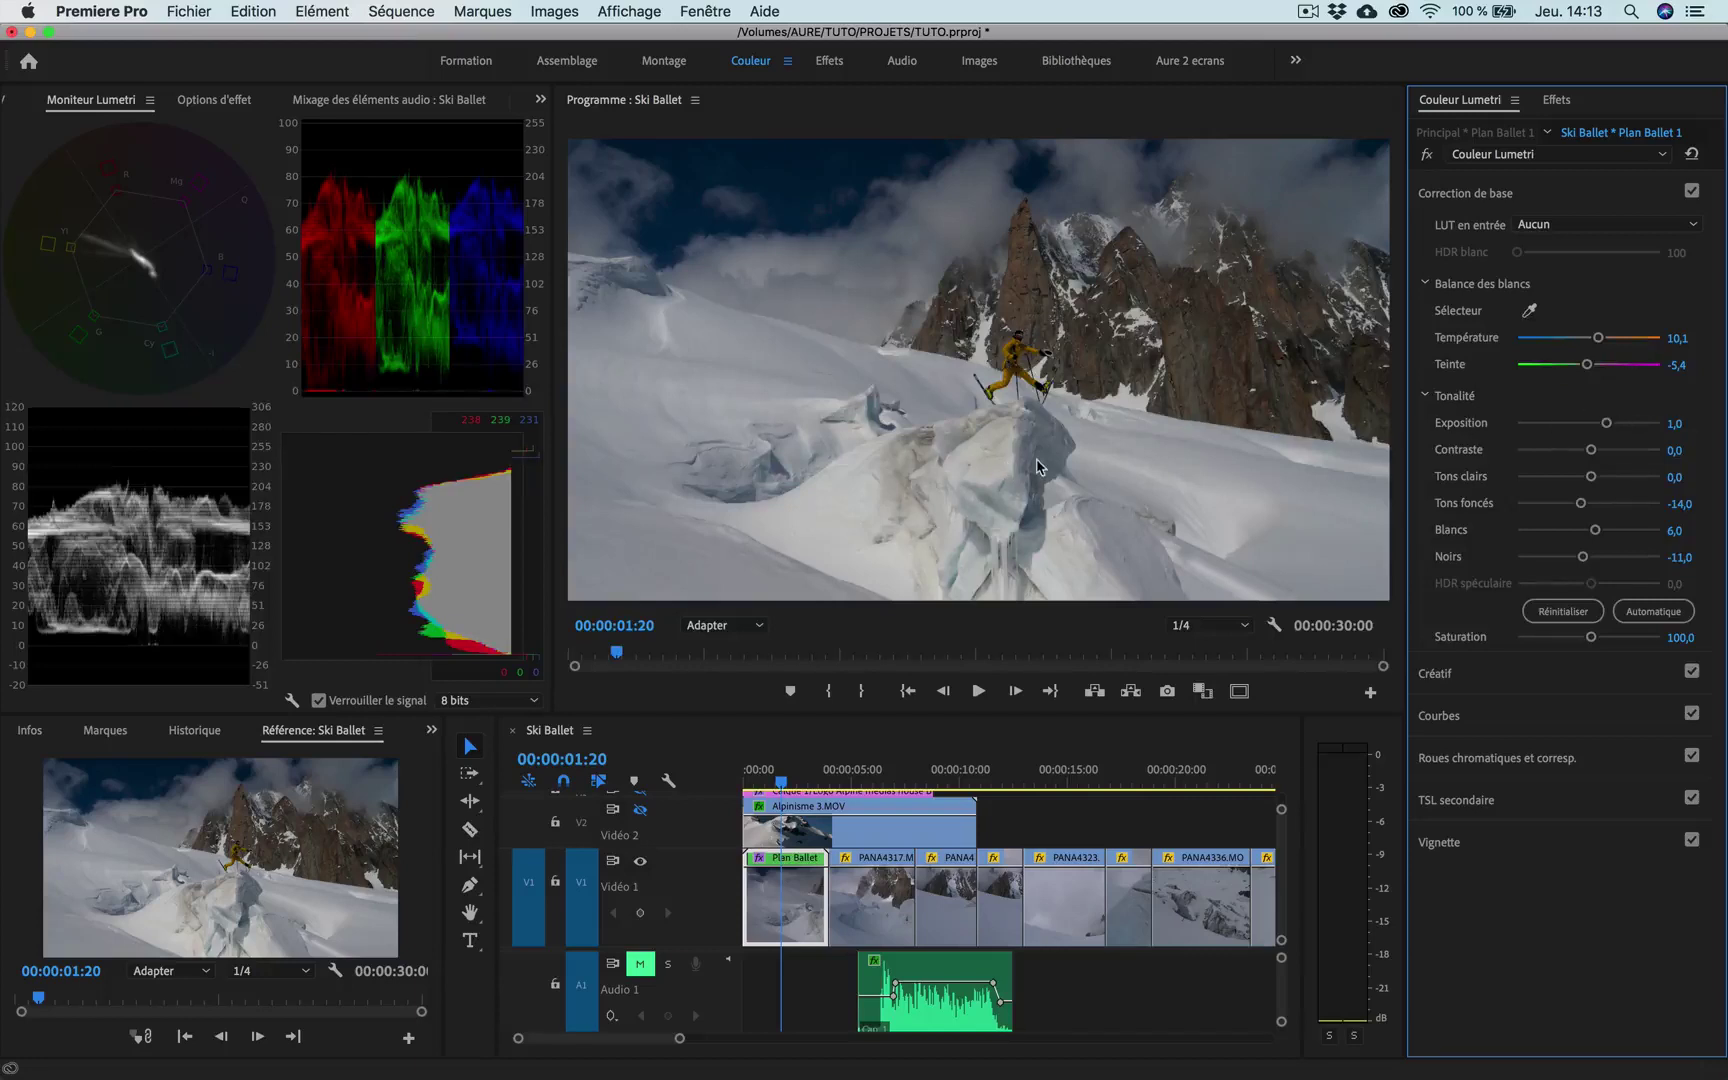
left_click_drag(1598, 338, 1590, 345)
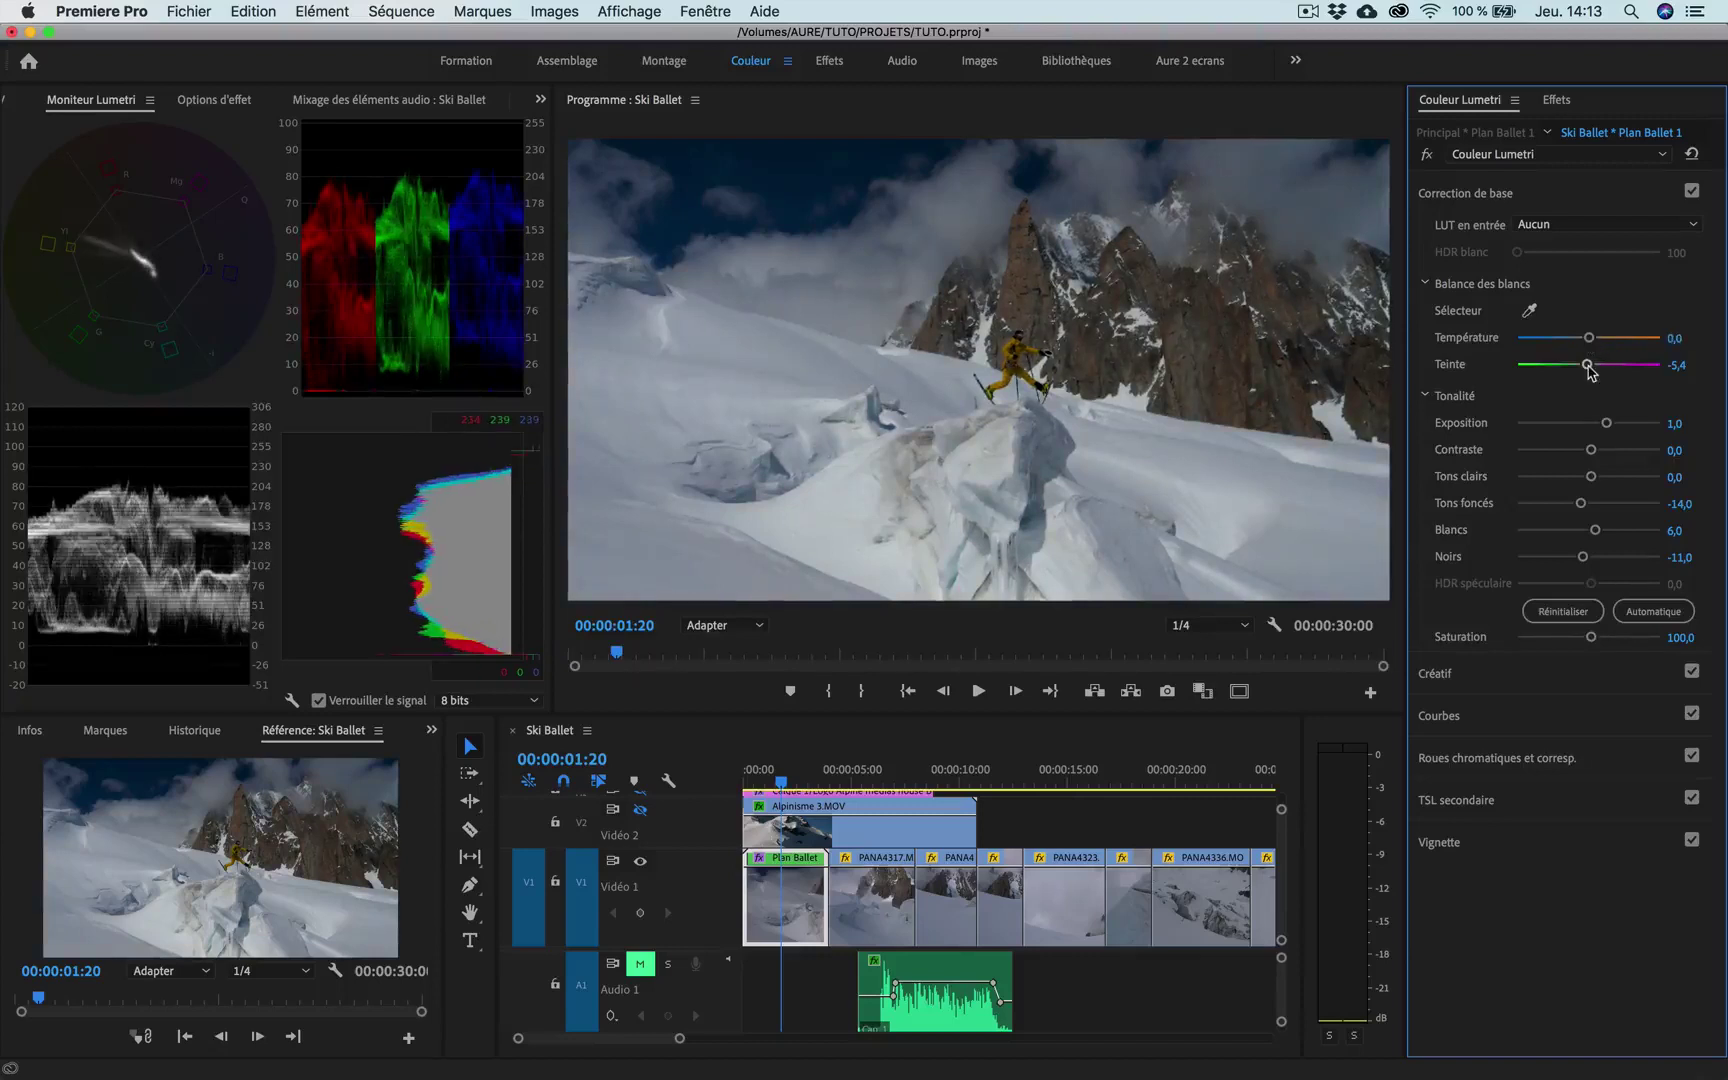
left_click_drag(1588, 367, 1591, 373)
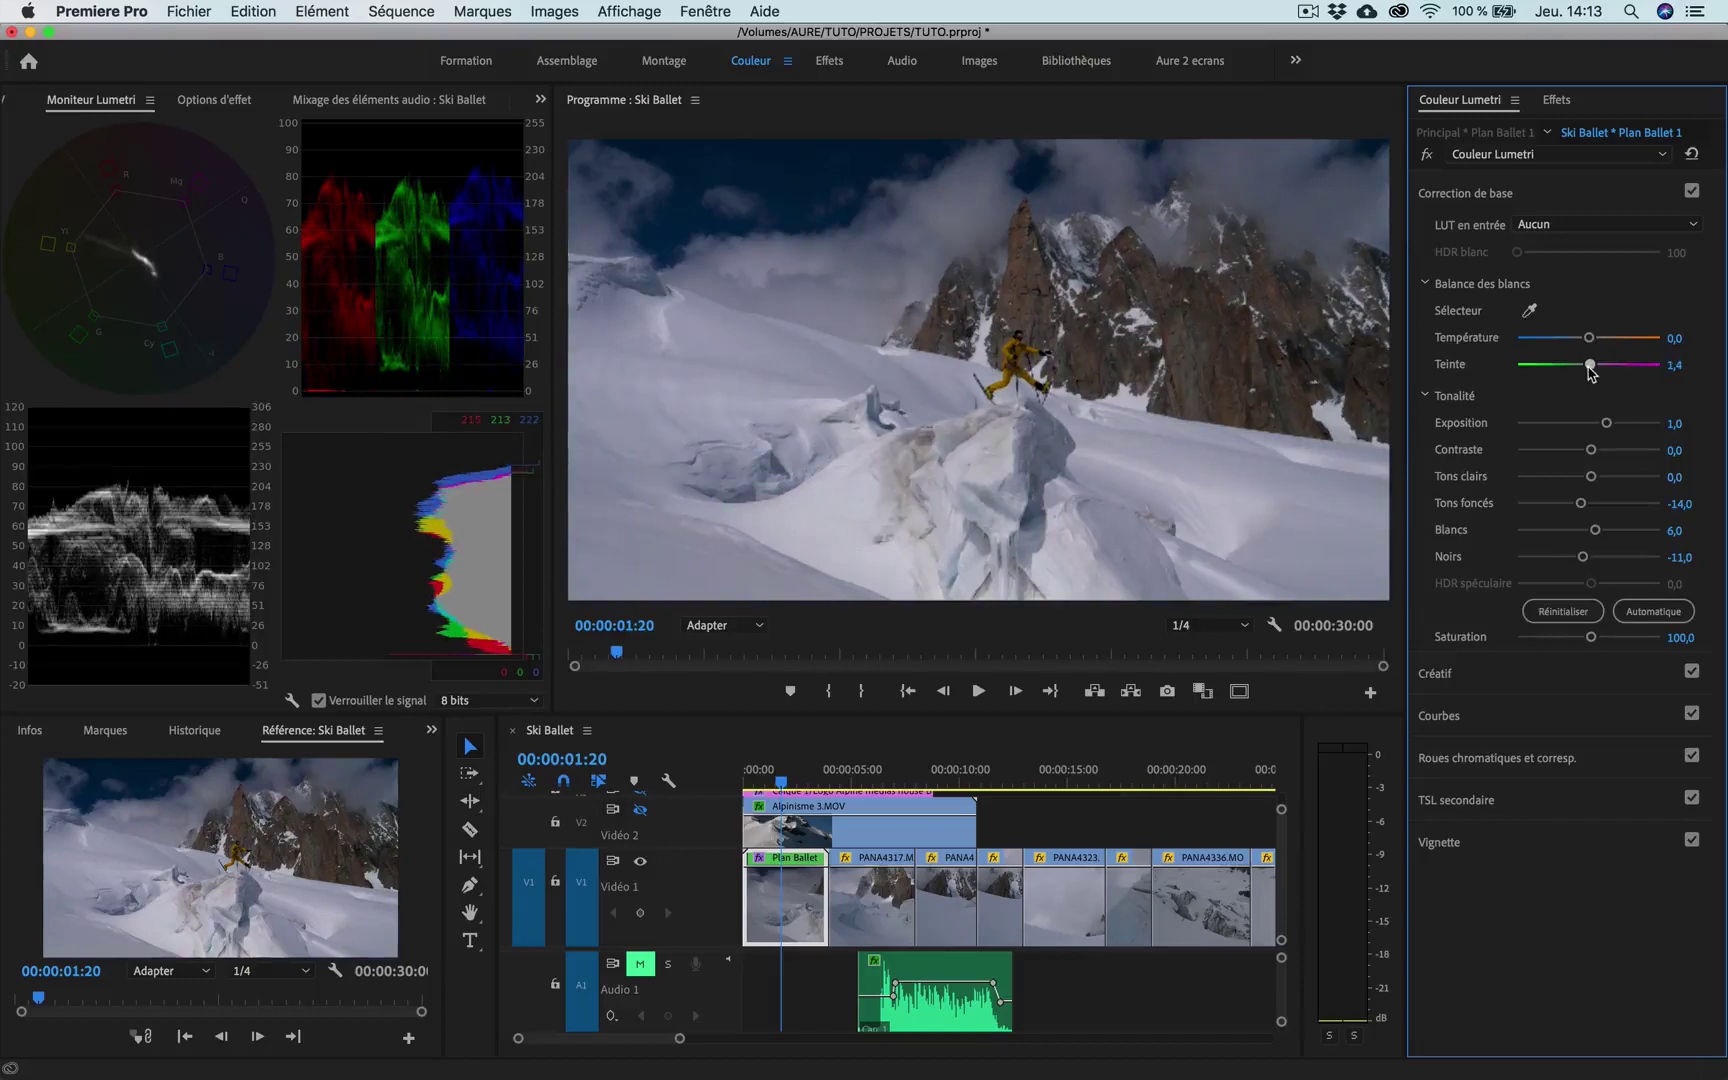
left_click_drag(1591, 373, 1586, 374)
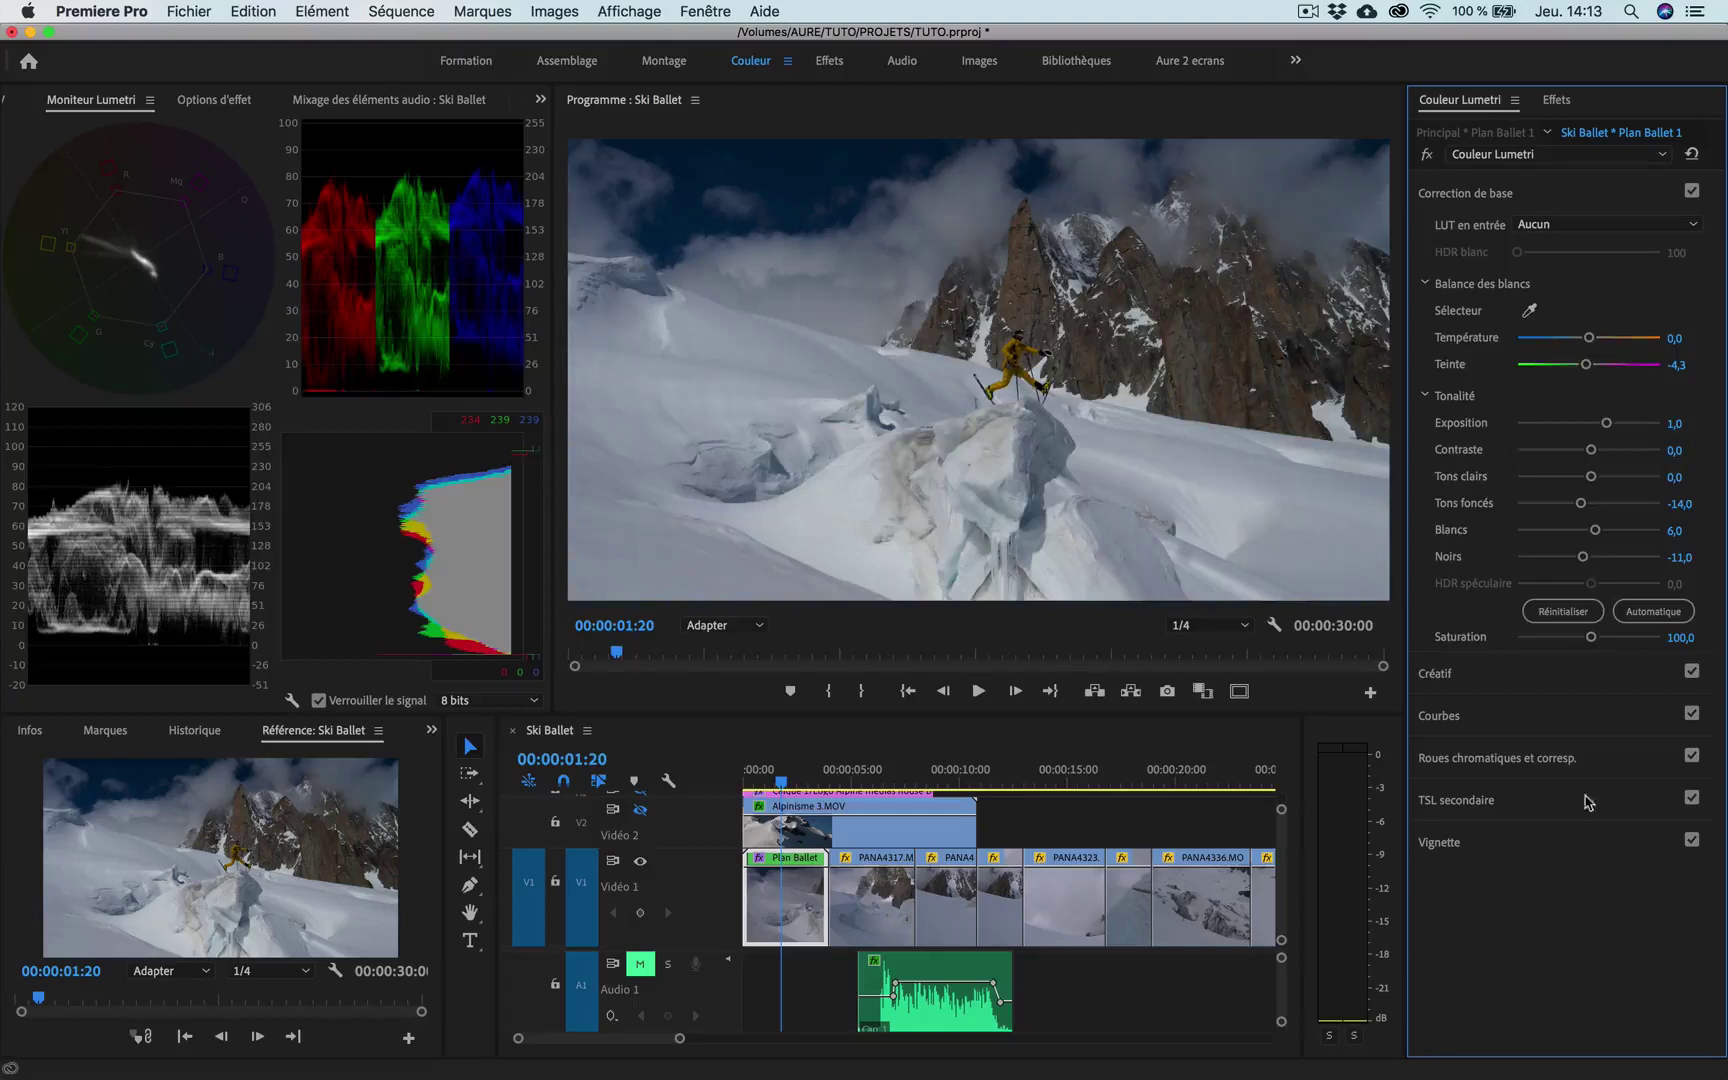
Test the saturation of Plan Ballet 1 at 0,0, then return it to 100,0
left_click_drag(1590, 637, 1476, 655)
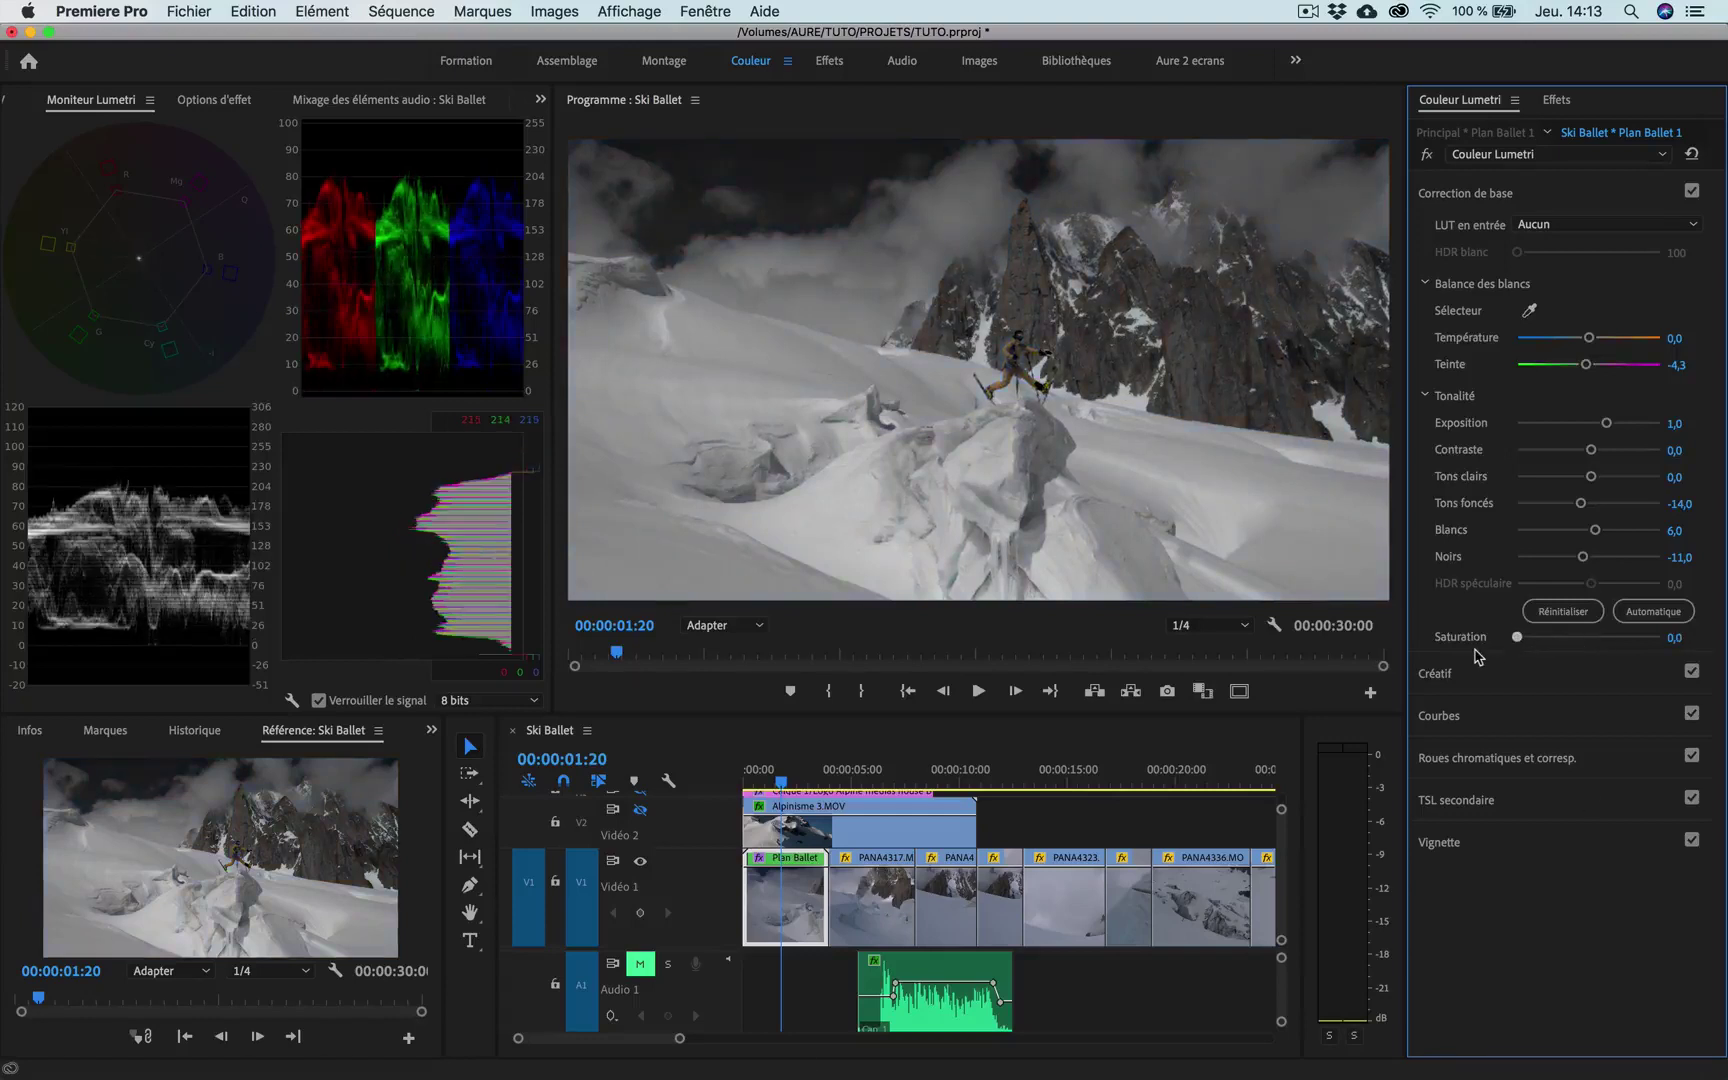
left_click_drag(1514, 636, 1588, 647)
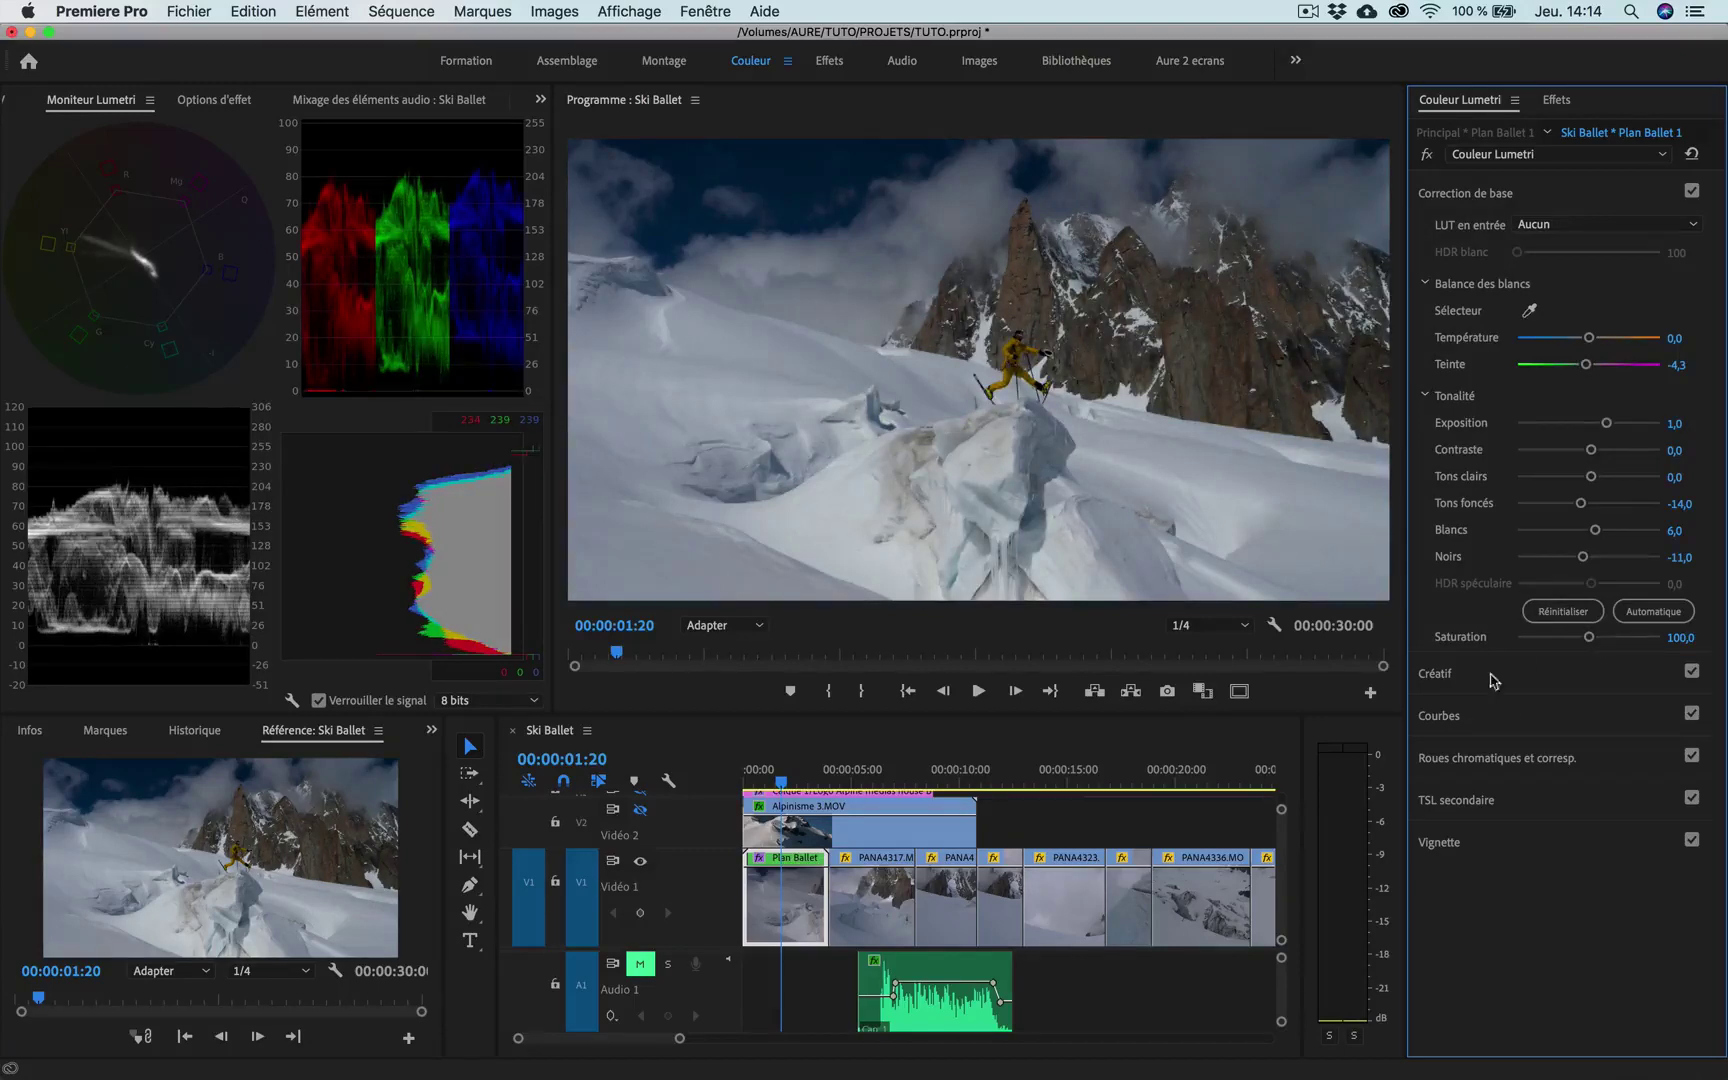
Anchor the midpoint of the white RGB curve and raise a second point slightly in the highlights to brighten them
left_click(1534, 715)
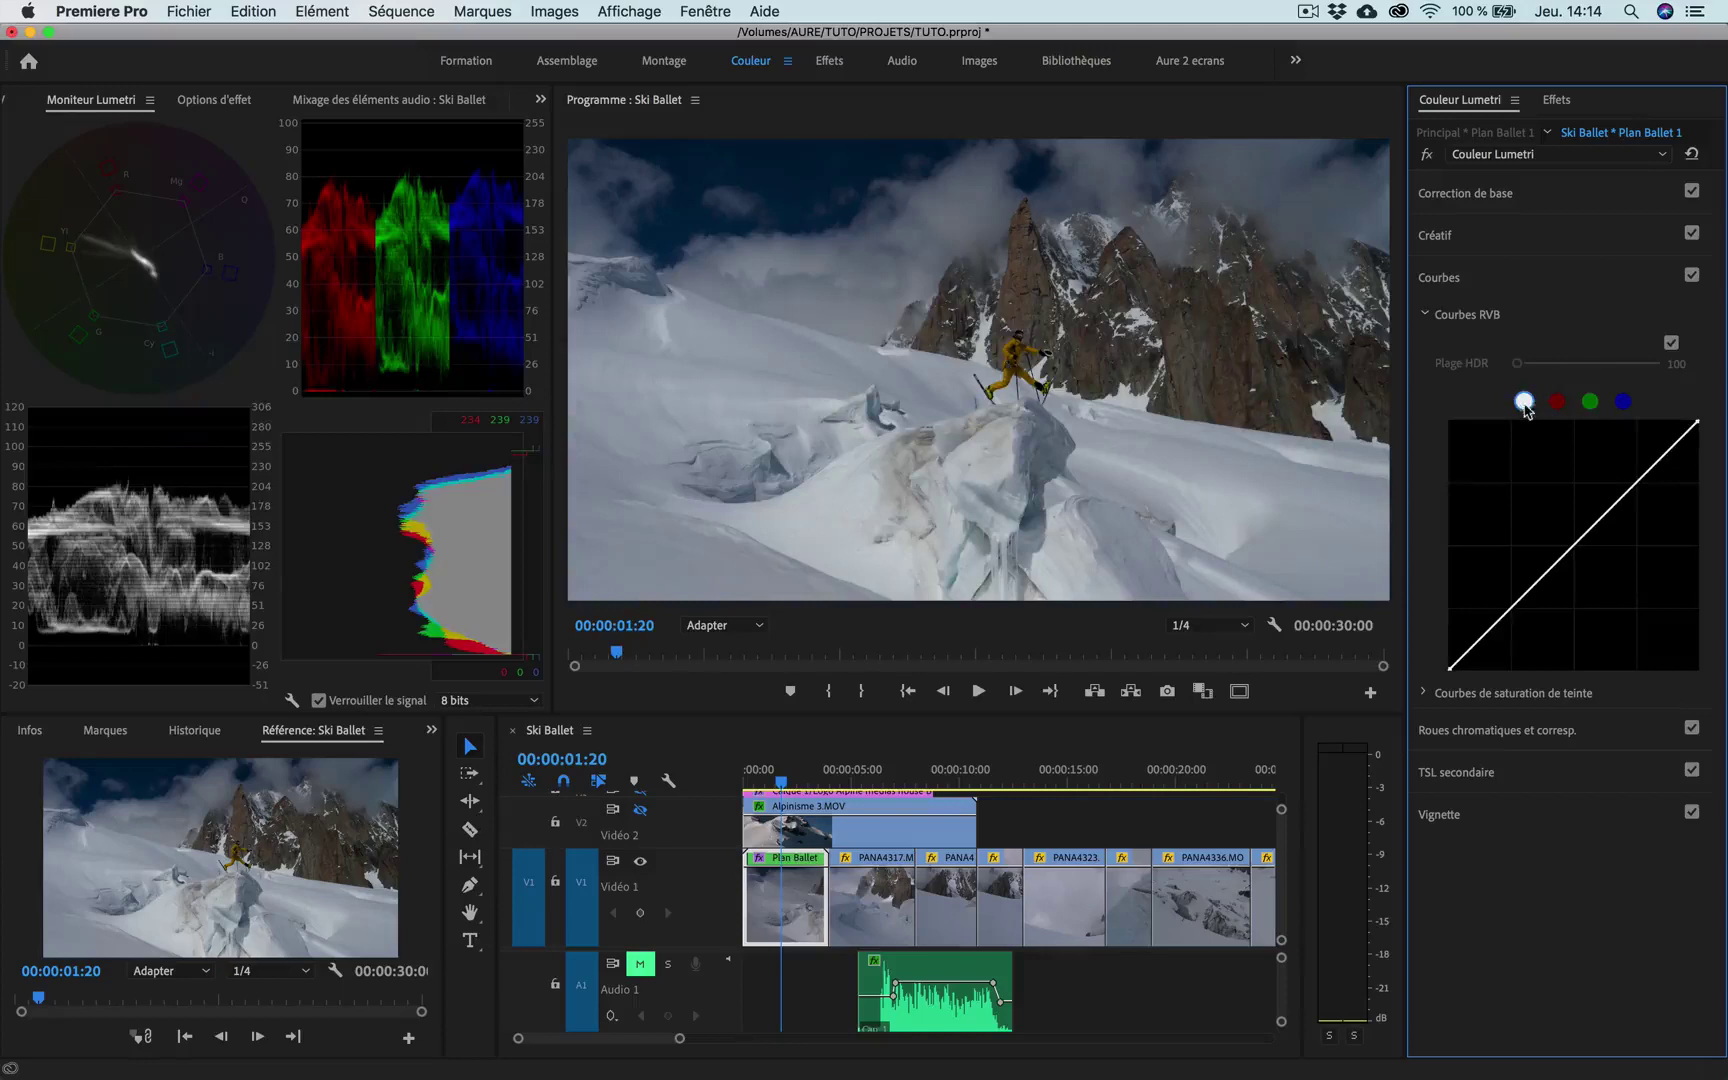
left_click(1572, 546)
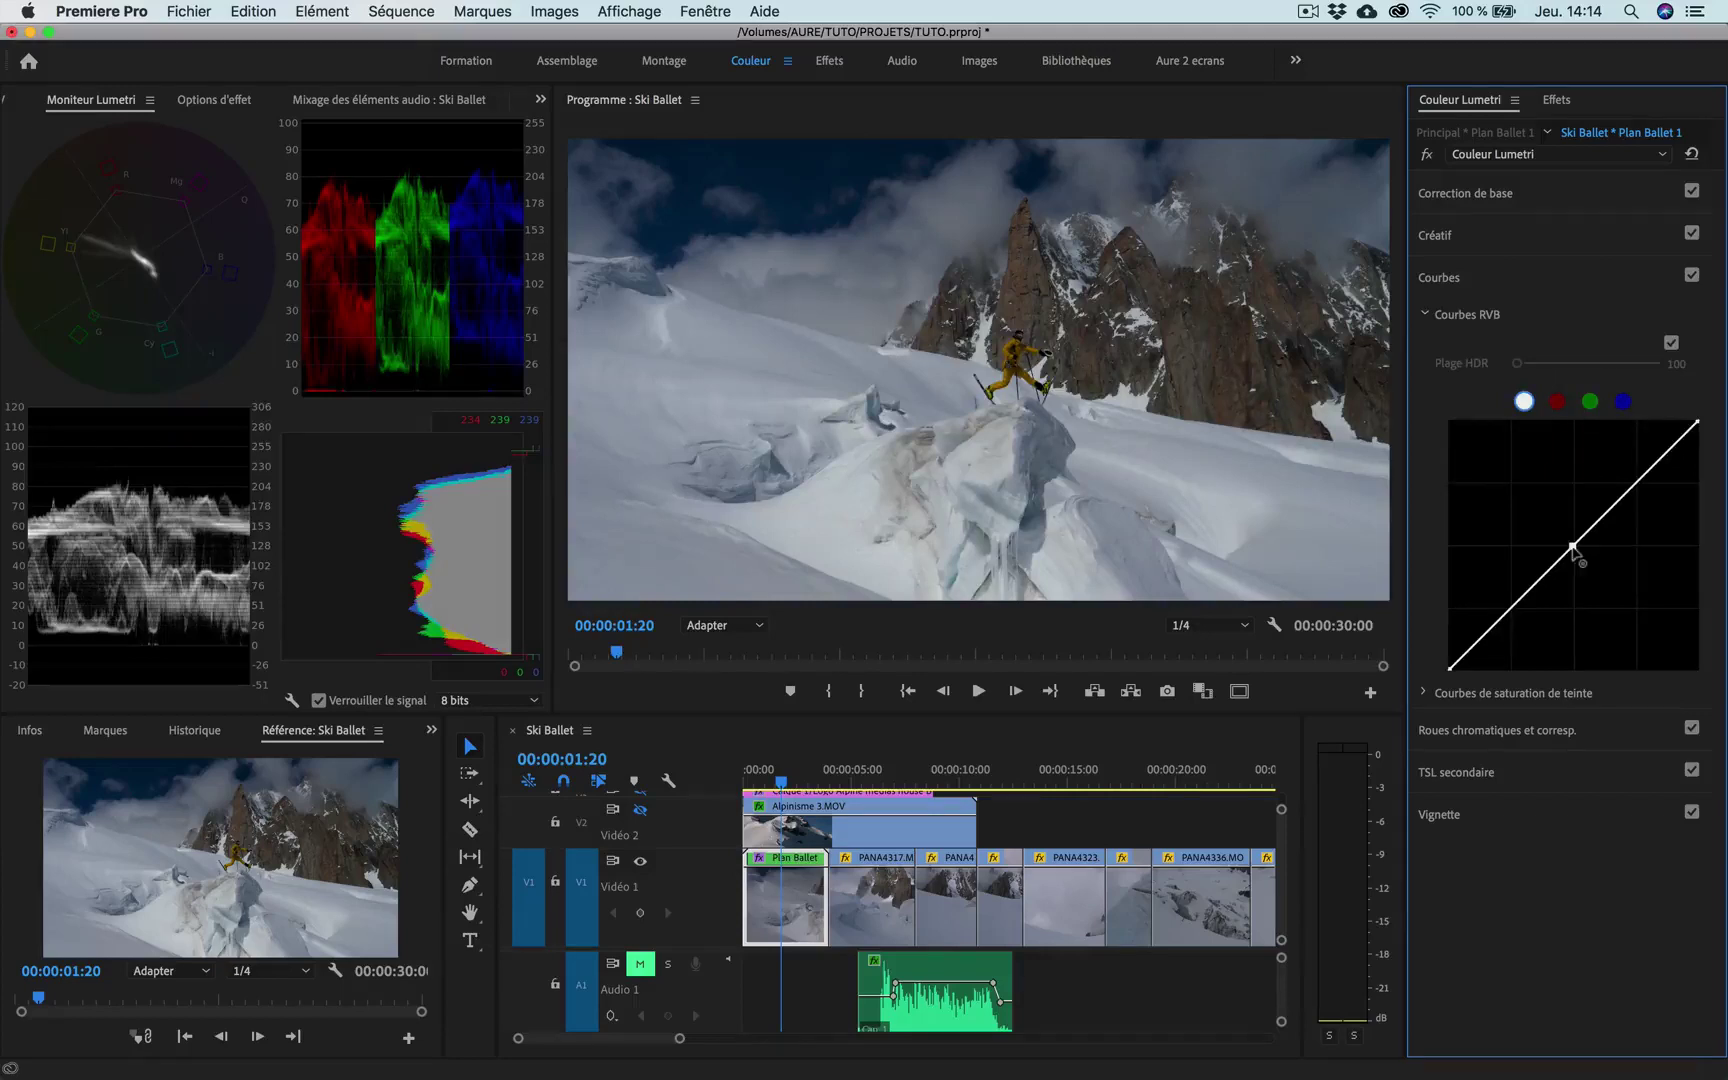
left_click(1638, 481)
mouse_move(1638, 481)
left_mouse_down()
mouse_move(1658, 503)
mouse_move(1629, 478)
left_mouse_up()
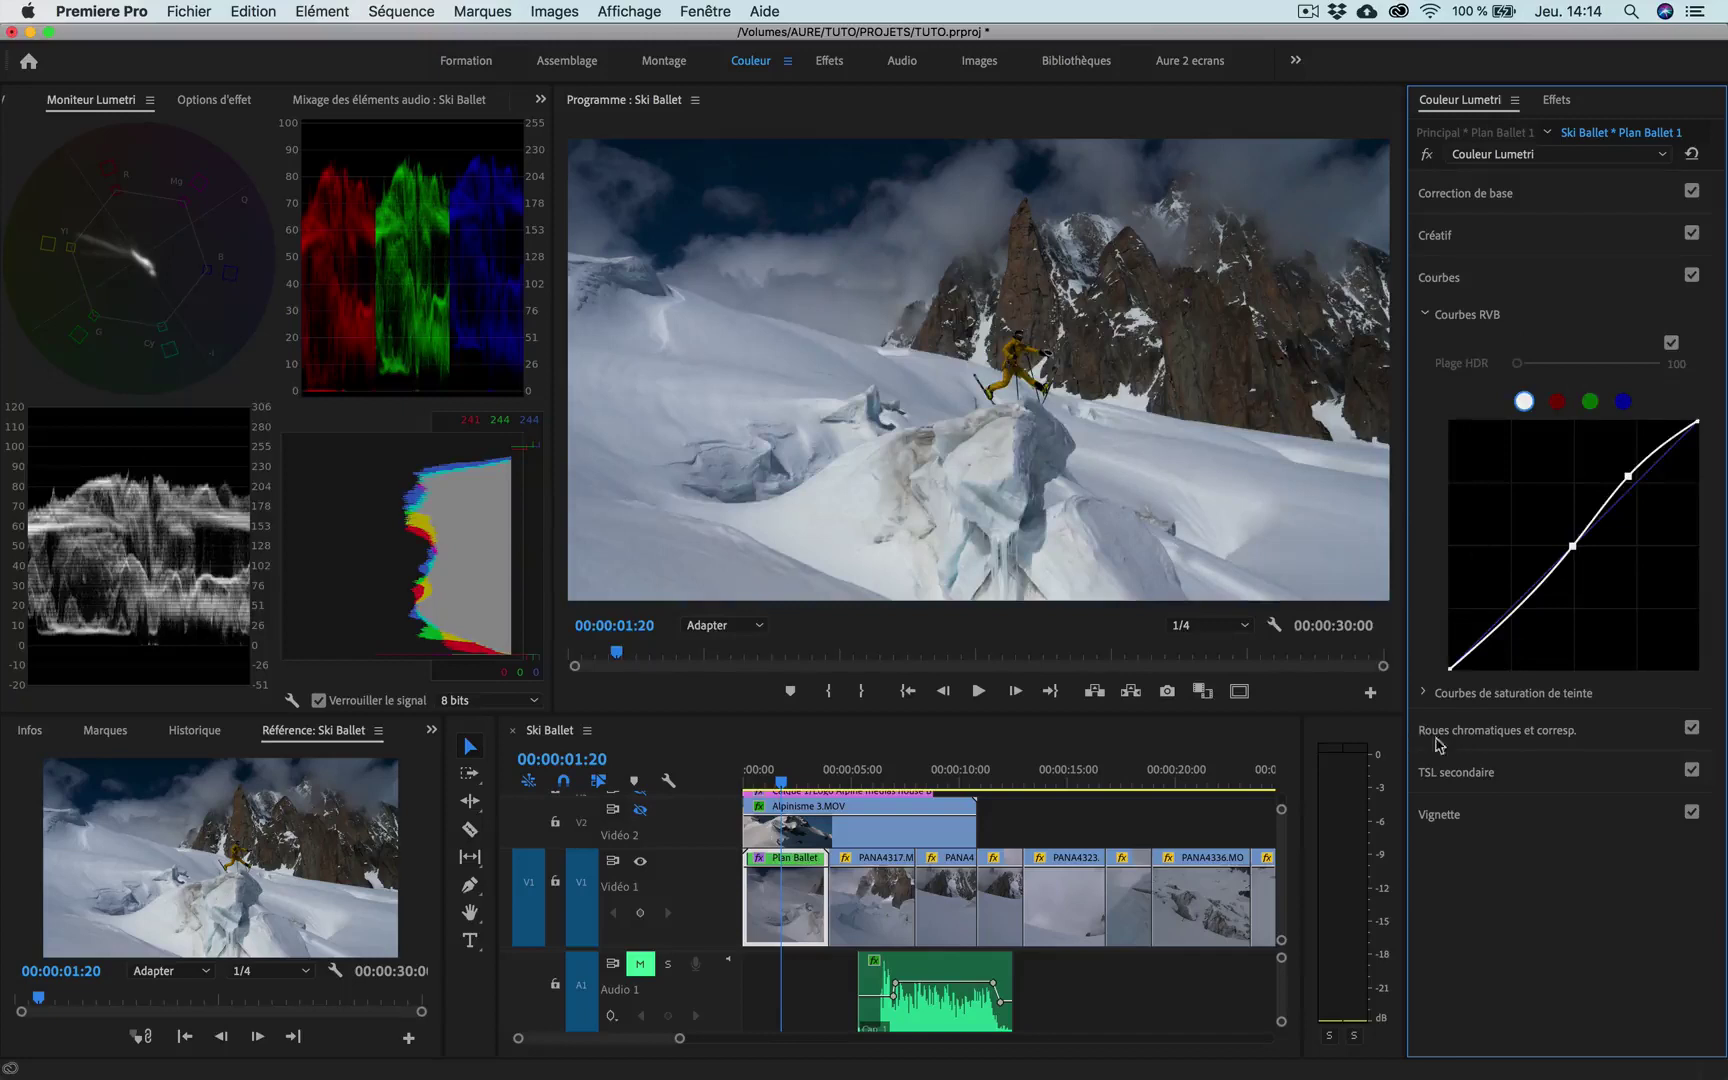
Raise the Tons clairs level slightly with the color wheels and shift the highlights a little toward cyan
left_click(1521, 741)
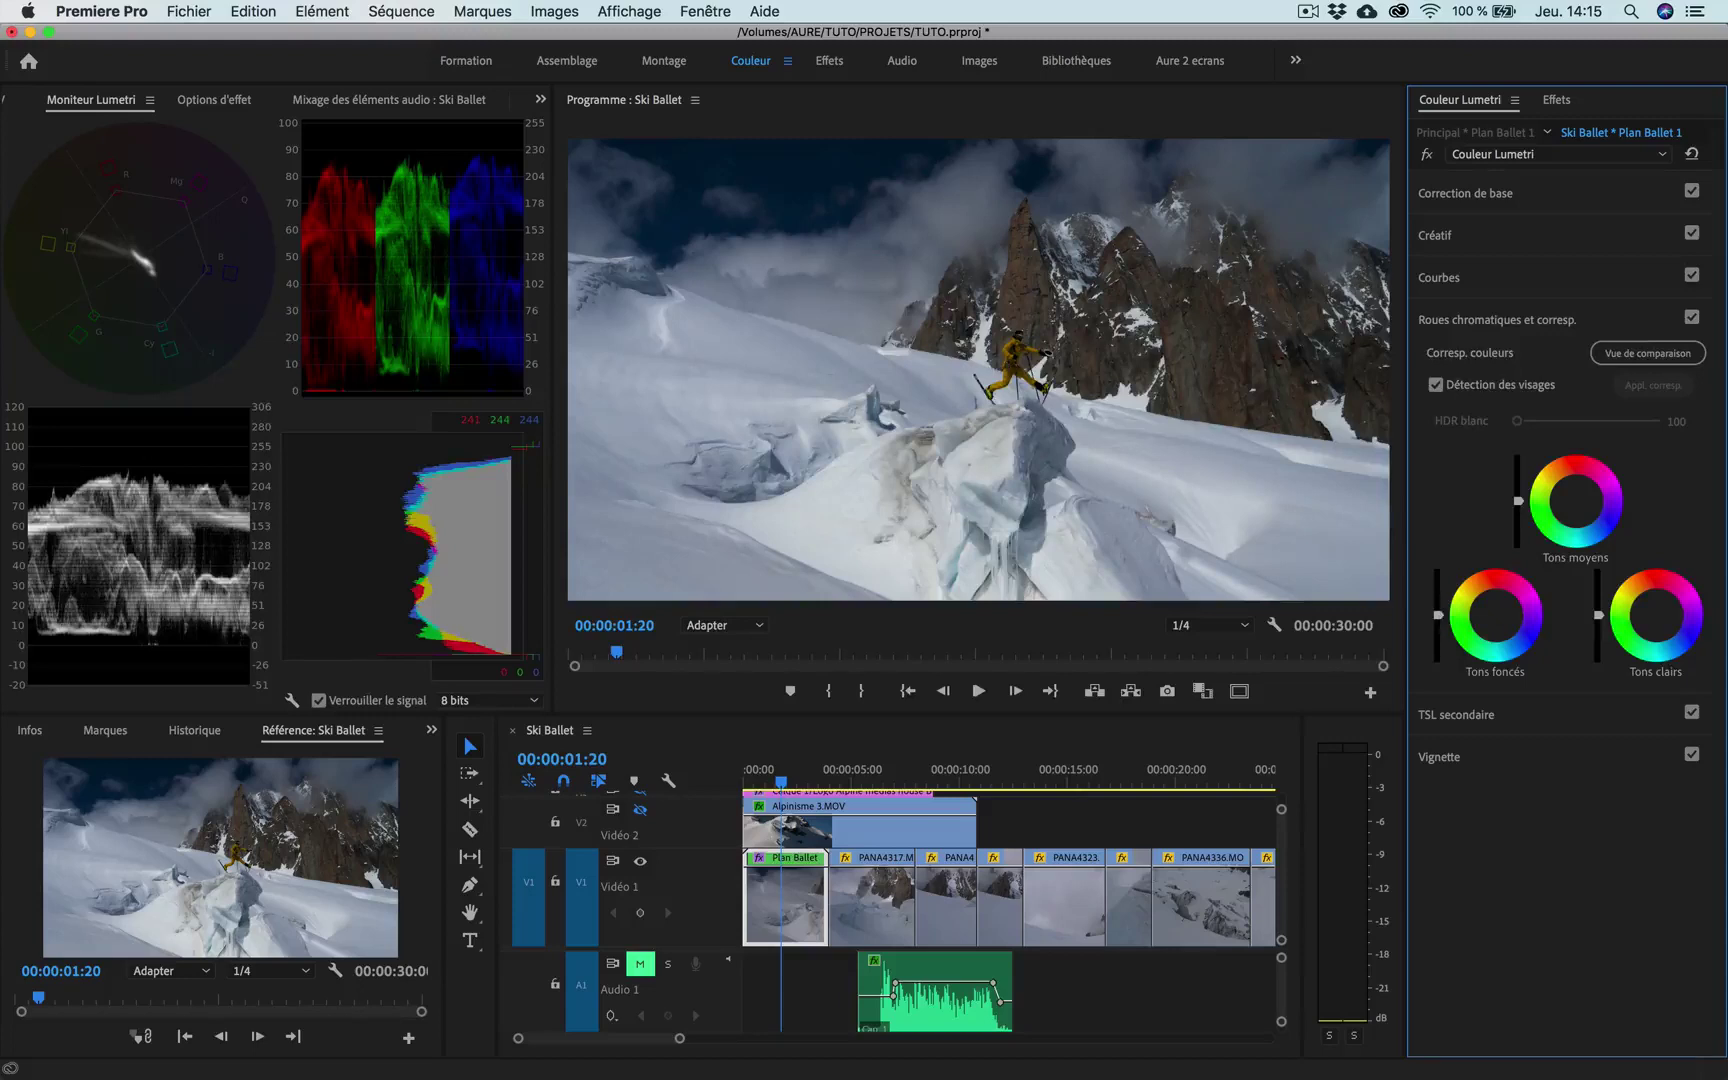
left_click_drag(1438, 615, 1438, 615)
left_click_drag(1598, 611, 1598, 605)
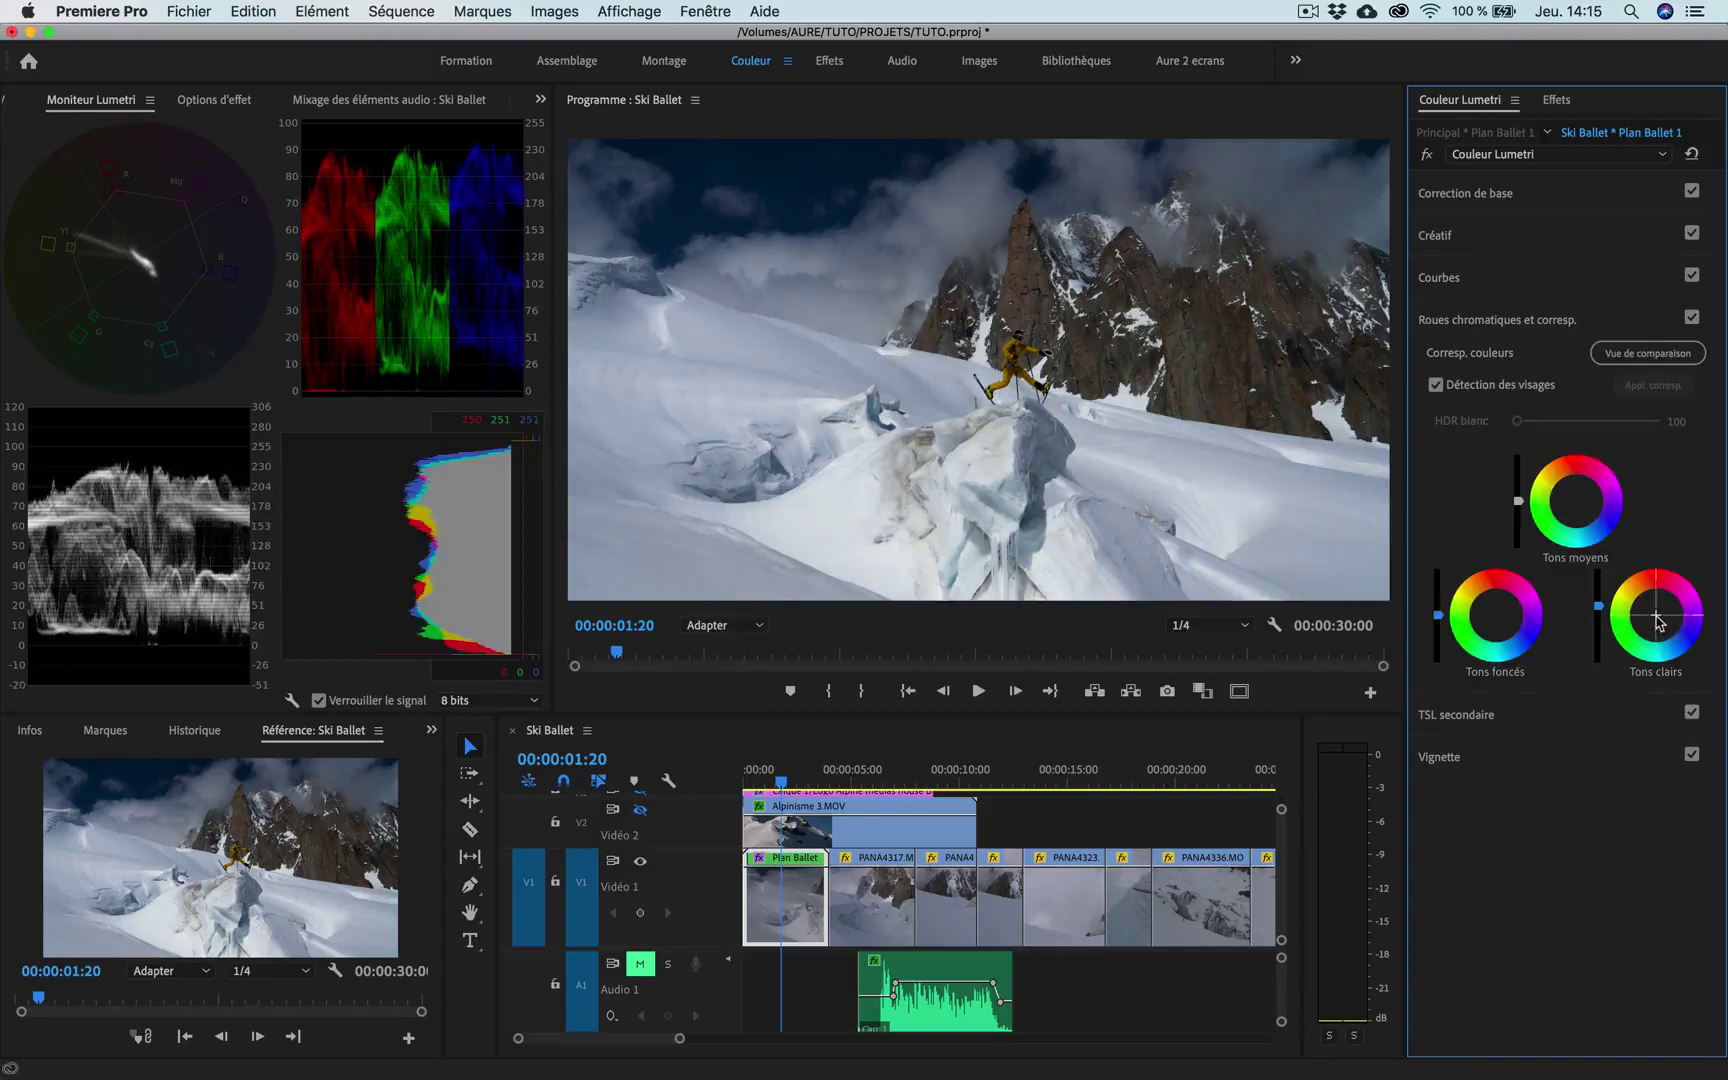
left_click_drag(1656, 616, 1657, 621)
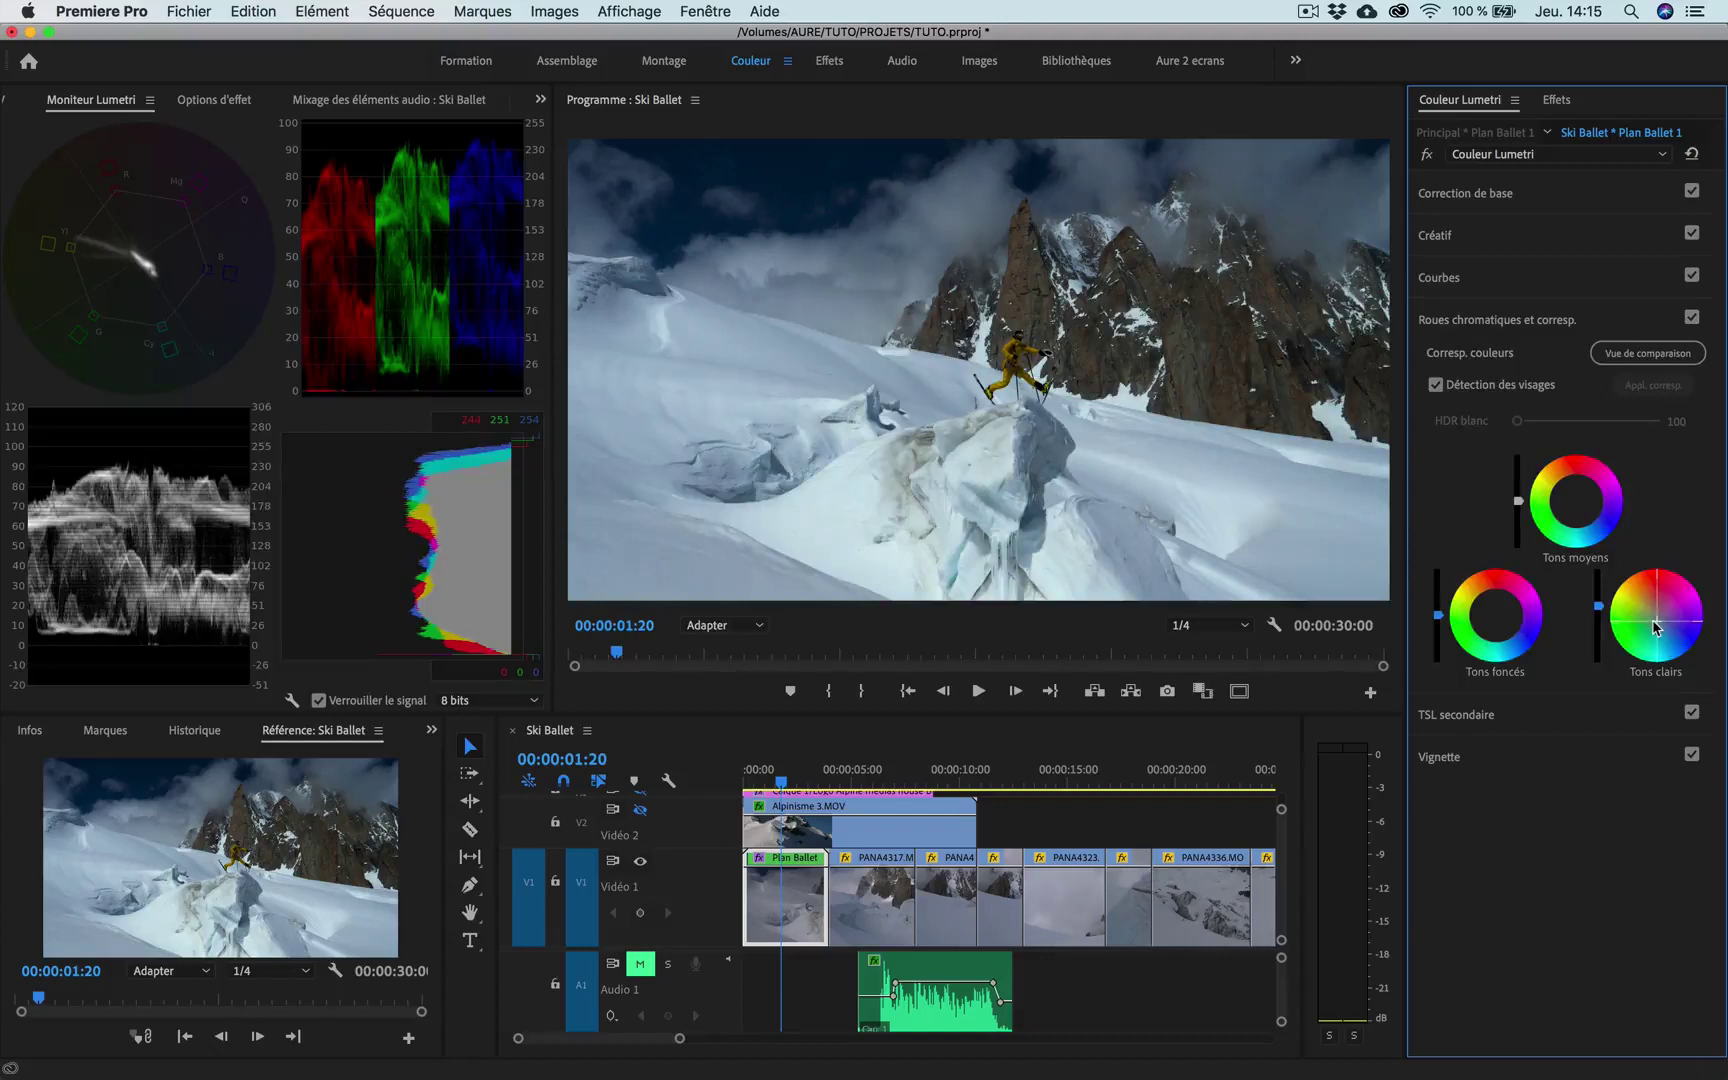
Key the skier's yellow suit in the TSL secondaire correction and raise the brightness of that selection
left_click(1566, 722)
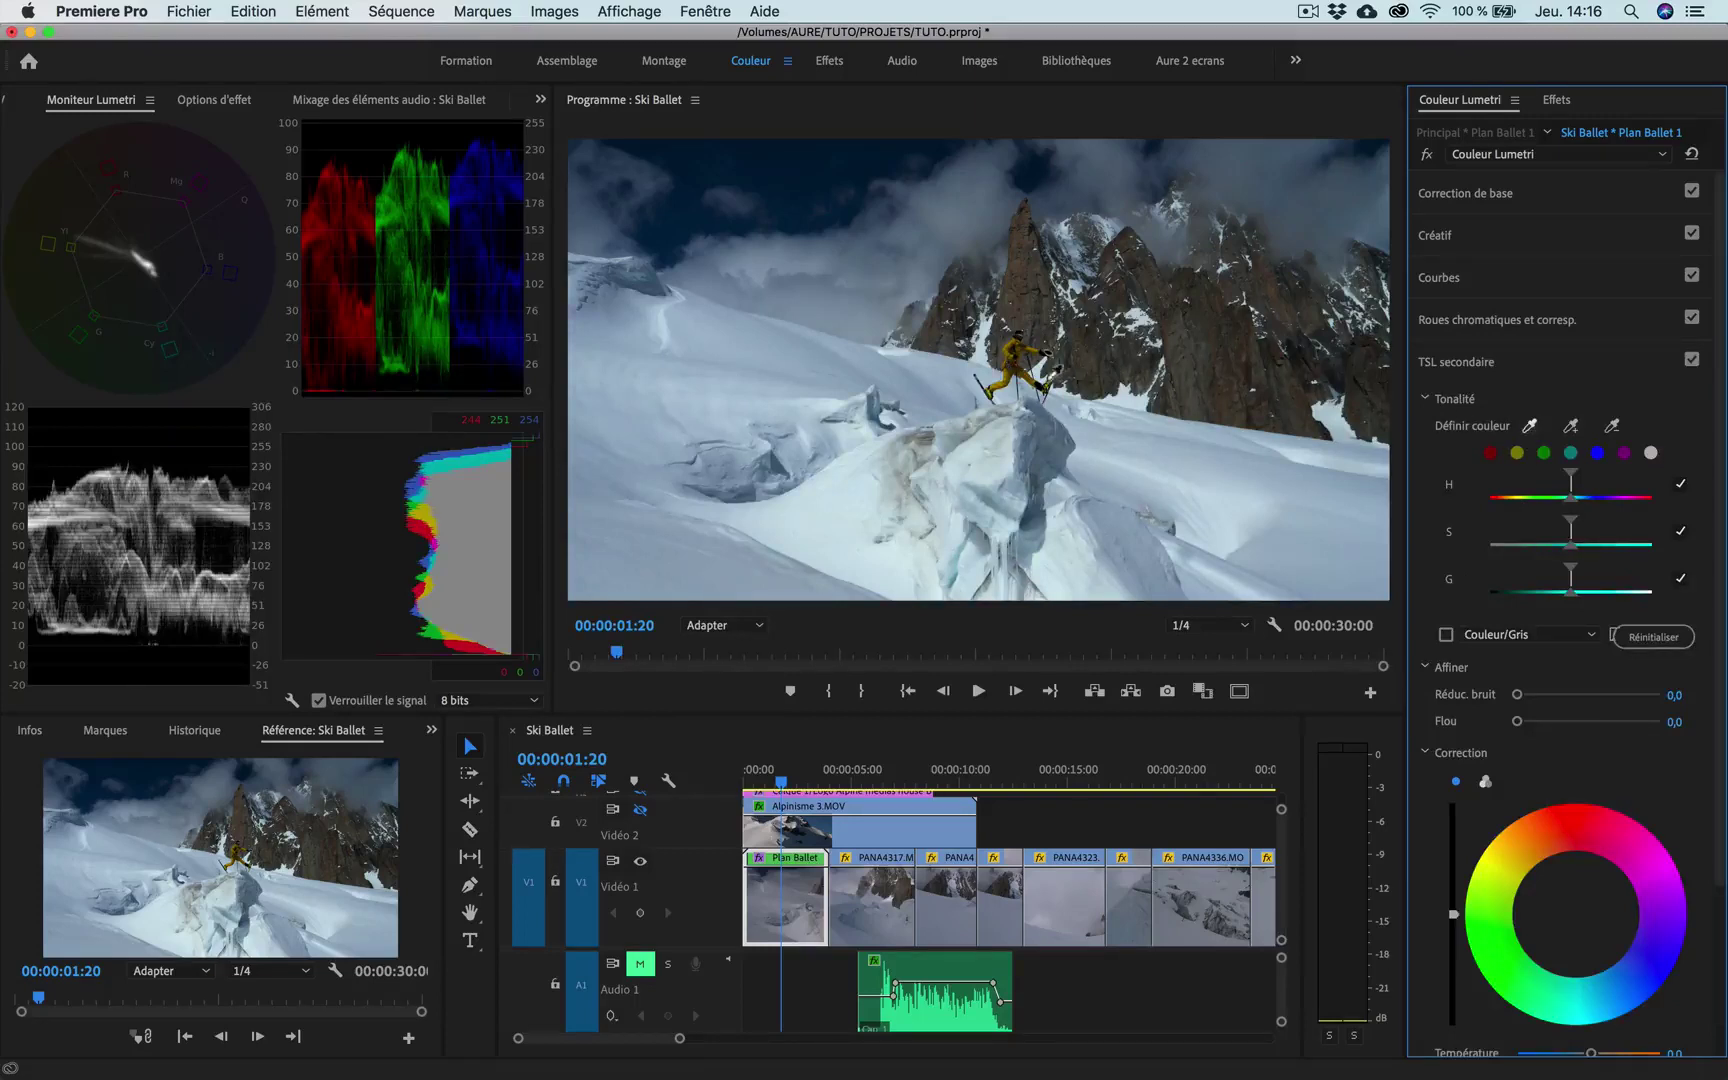
left_click(999, 392)
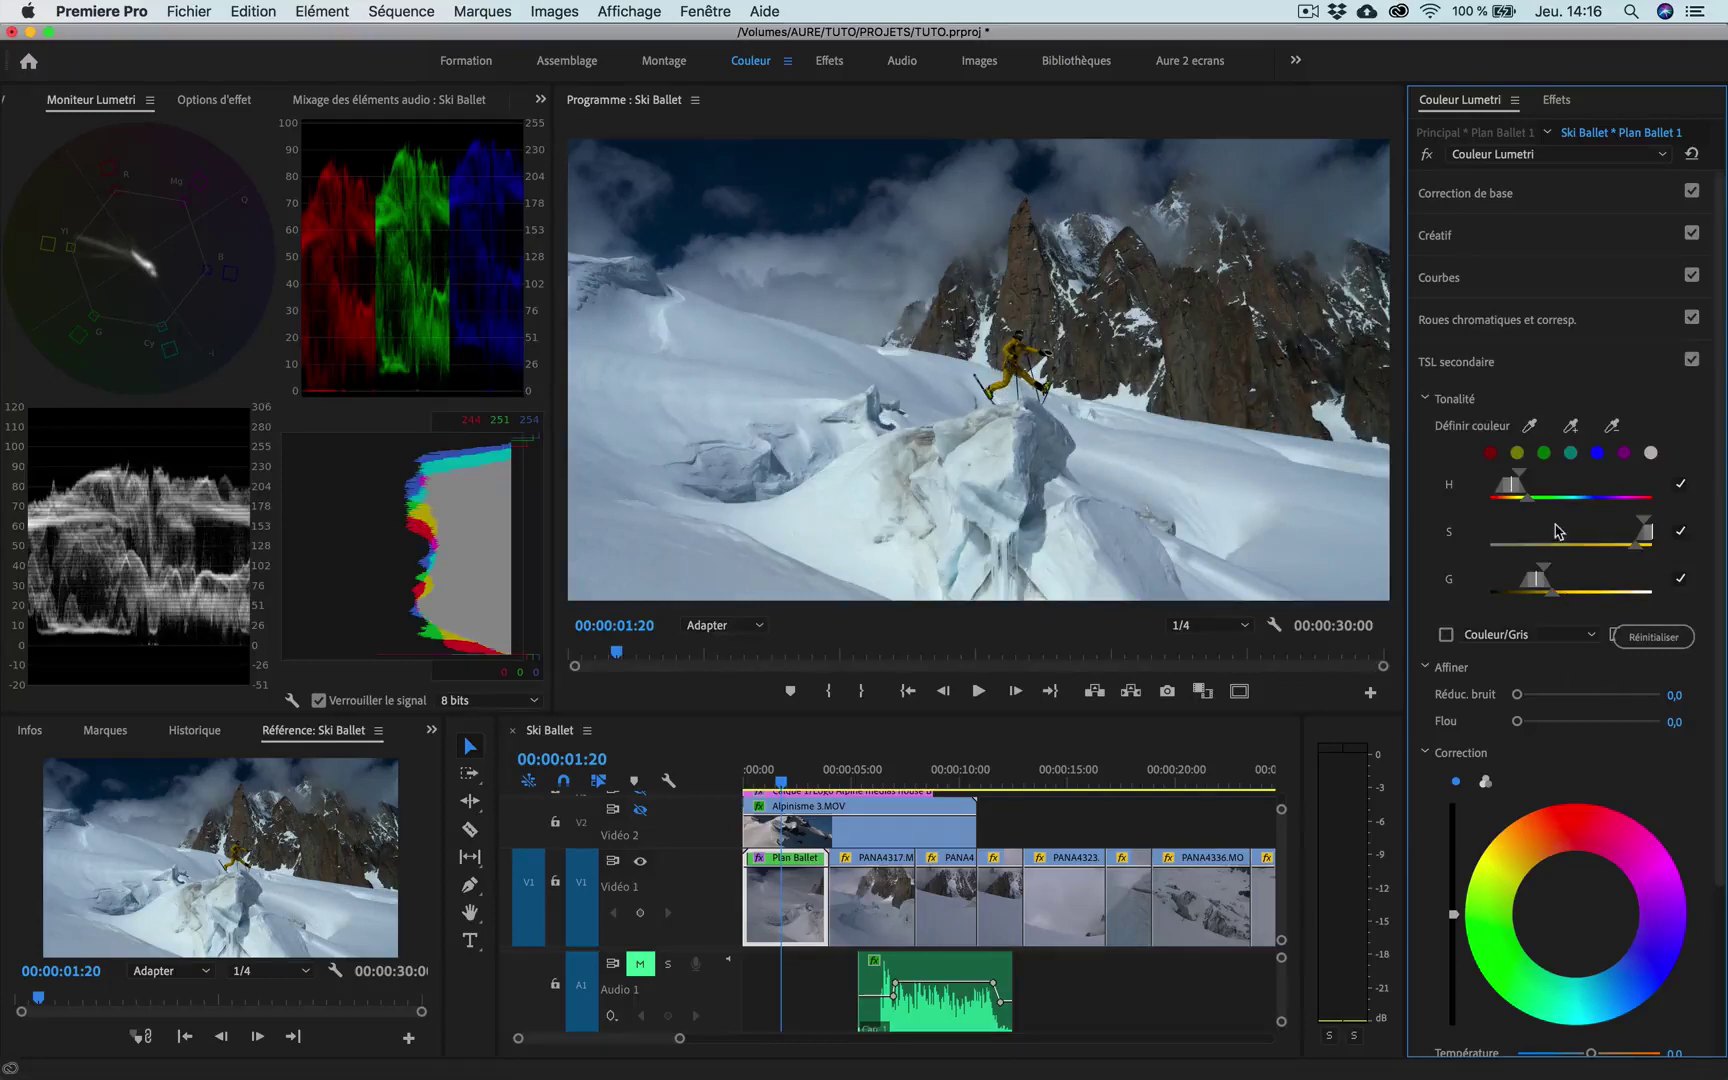
left_click_drag(1453, 914, 1453, 839)
left_click(1476, 365)
Try a vignette gain of -1,5 on Plan Ballet 1, then reduce the effect to -0,1
left_click(1446, 403)
left_click_drag(1592, 438, 1555, 468)
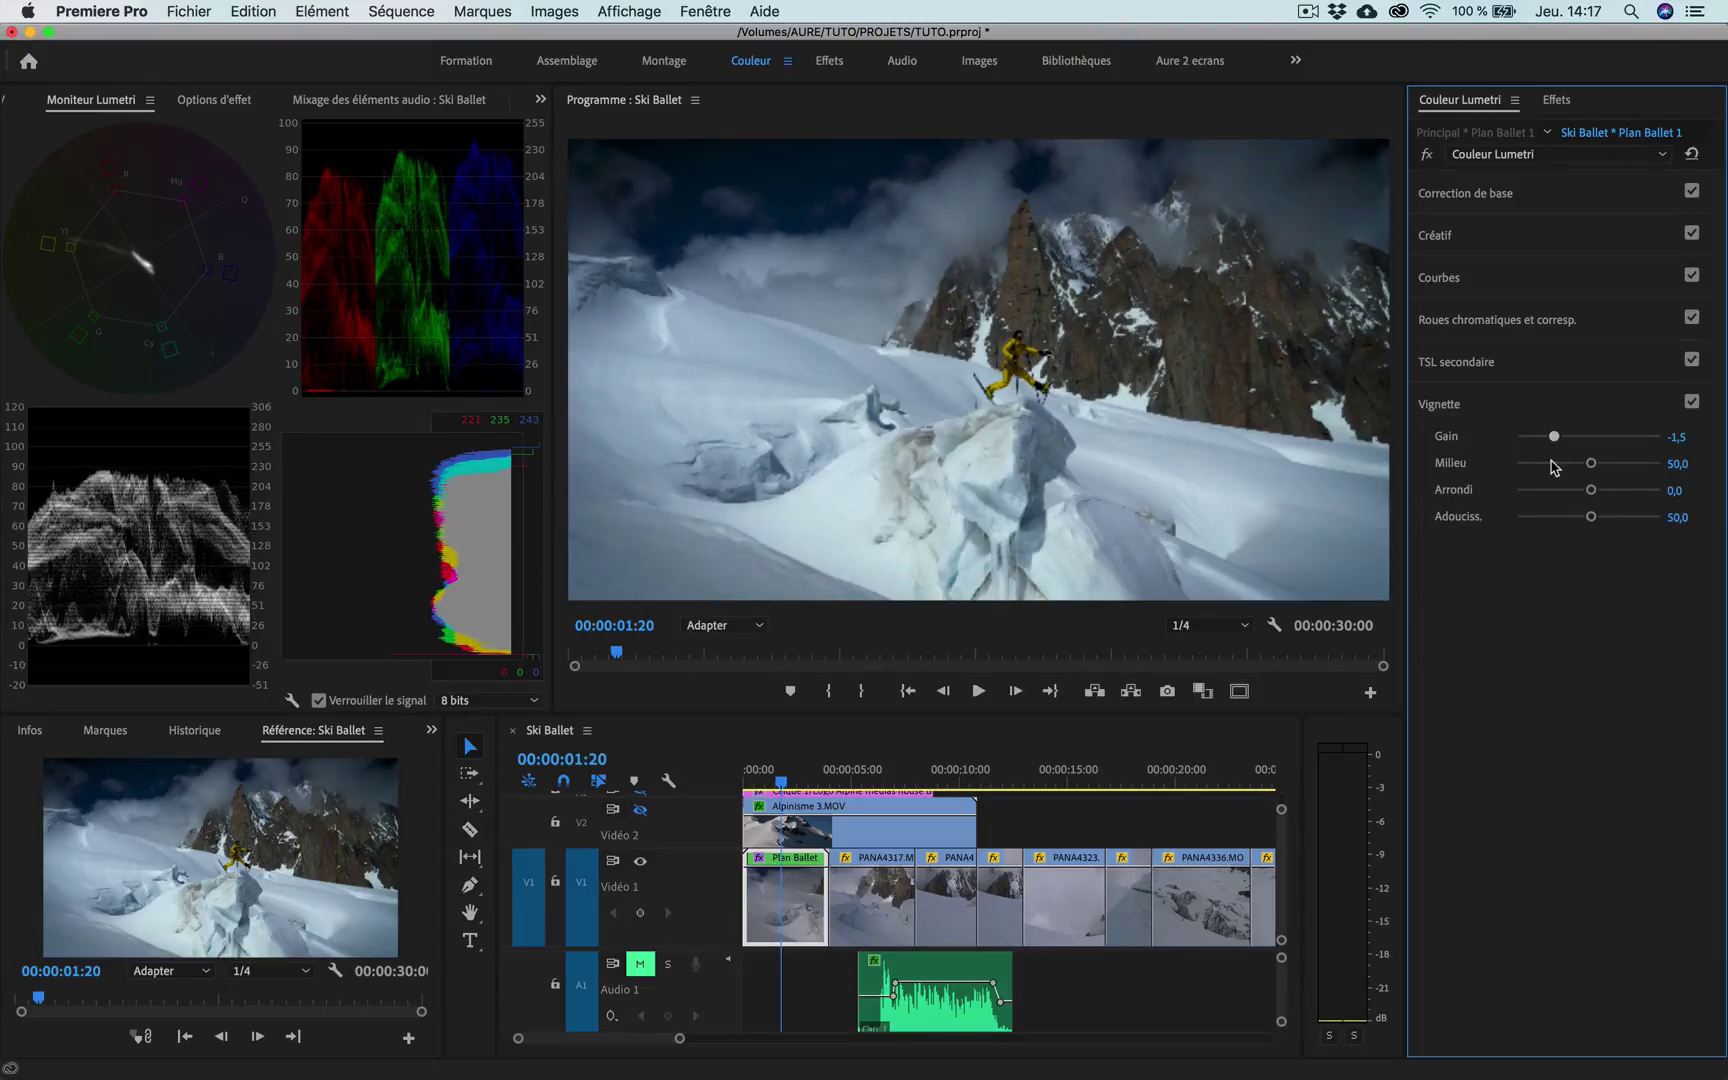
left_click_drag(1553, 468, 1590, 470)
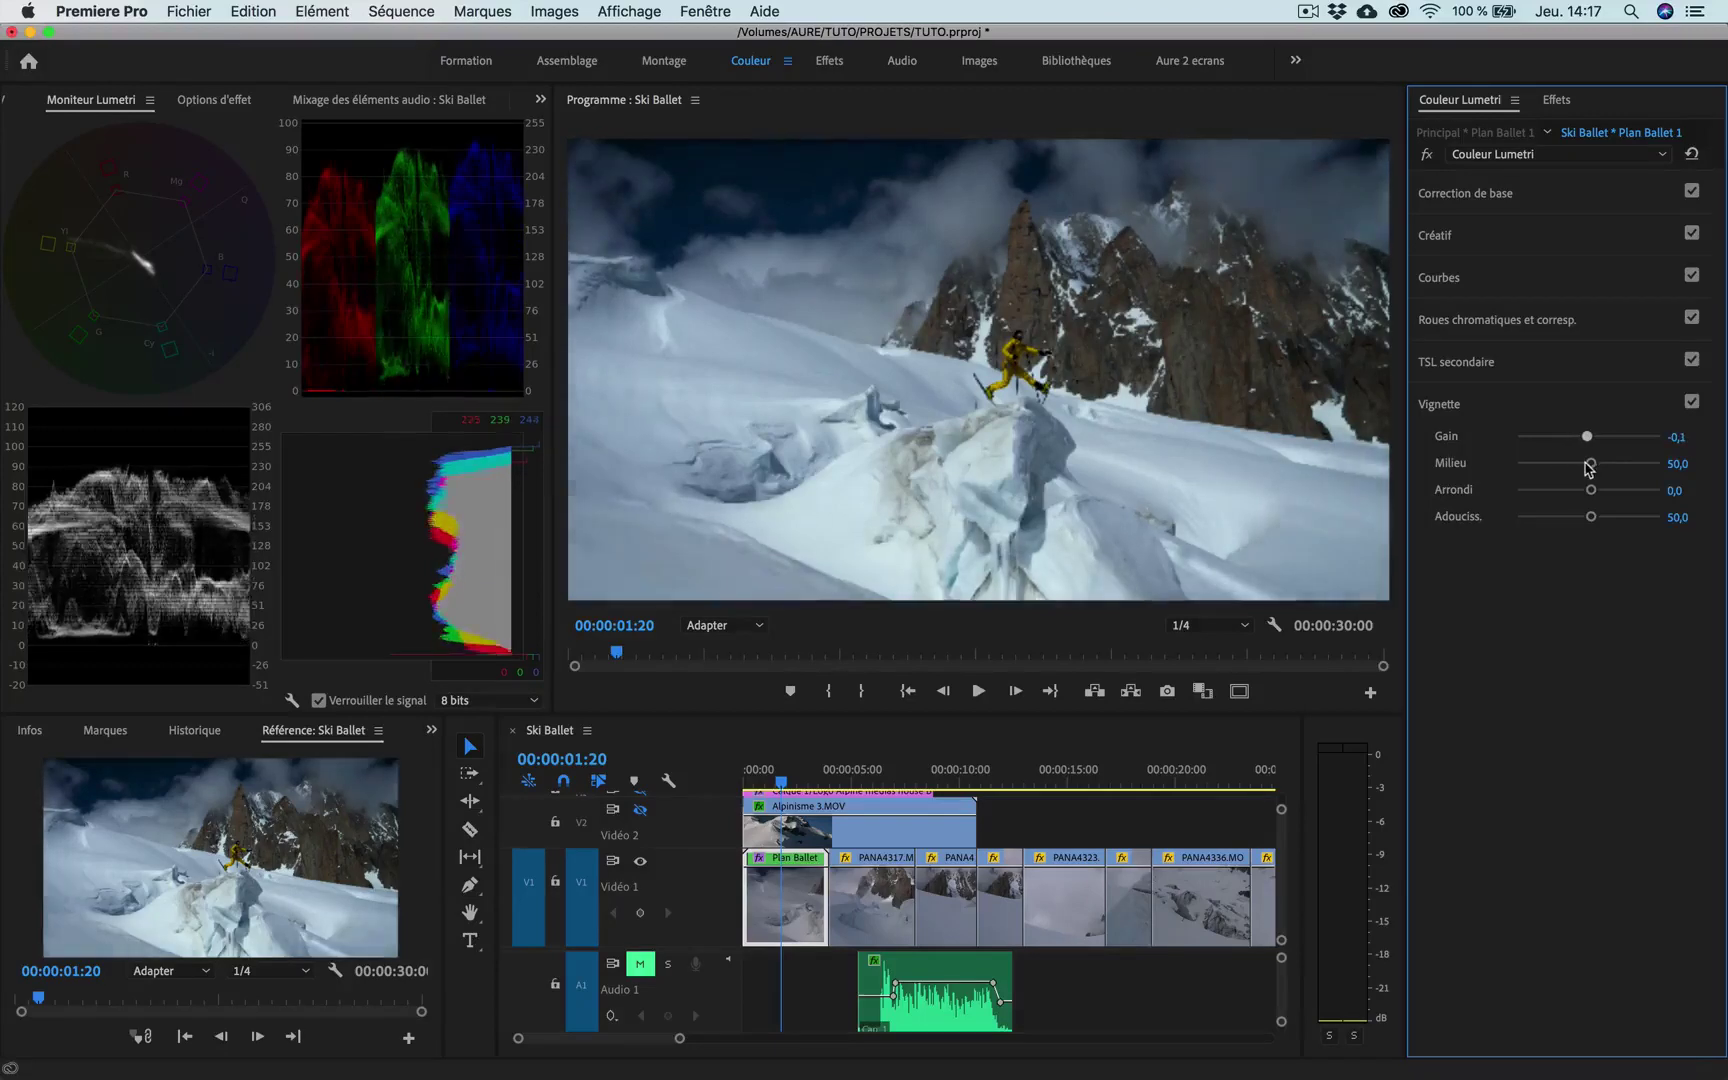